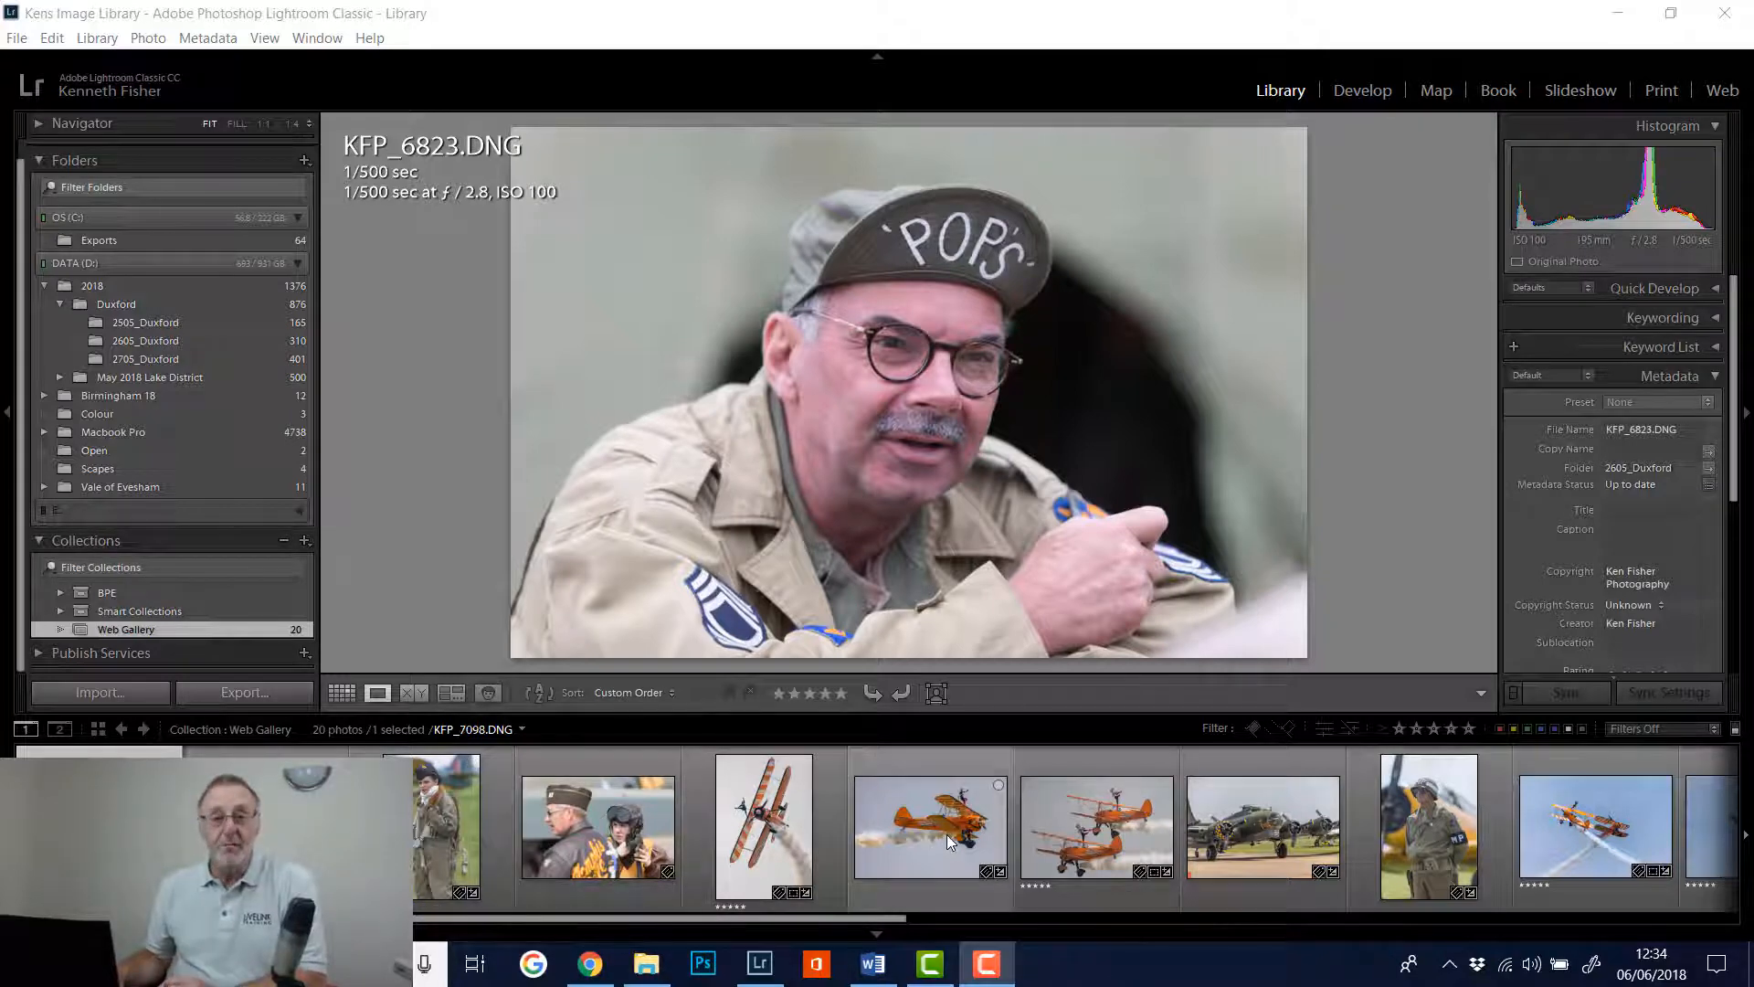
Reorder the collection: place the MP soldier portrait after the two-airmen photo, and the parked bomber just before the parked Spitfire
{"action": "left_click", "coordinate": [1436, 847]}
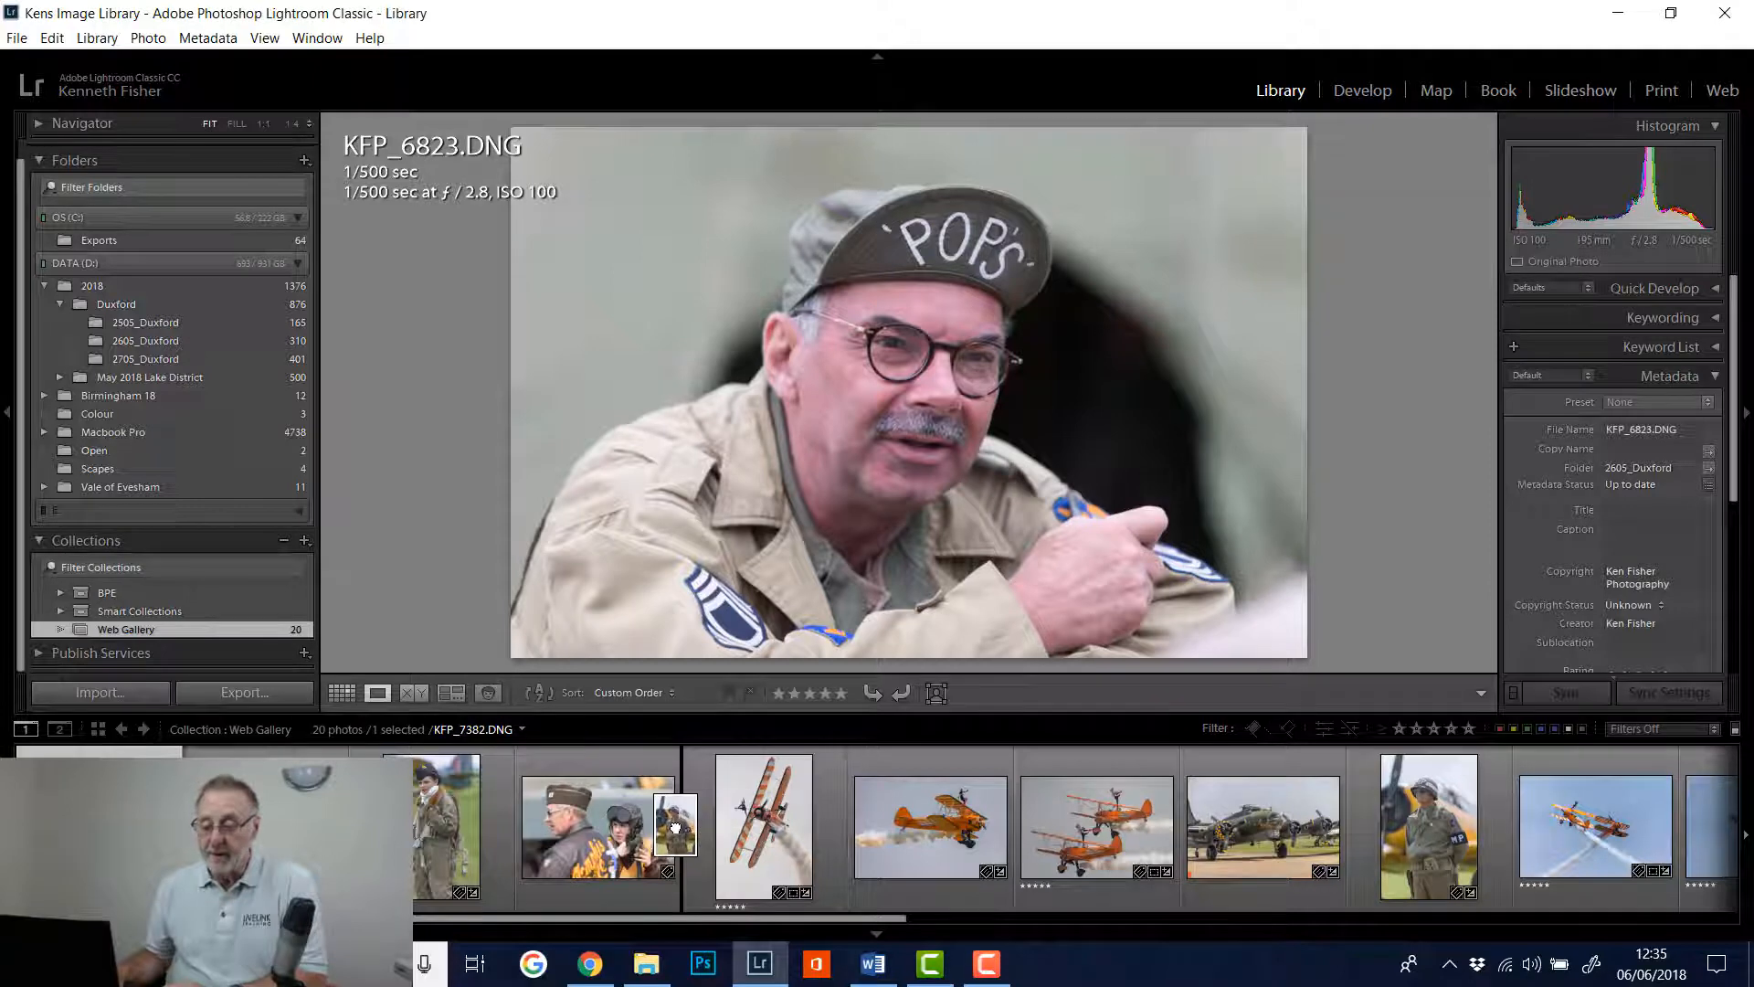
{"action": "left_click_drag", "start_coordinate": [700, 848], "coordinate": [706, 842]}
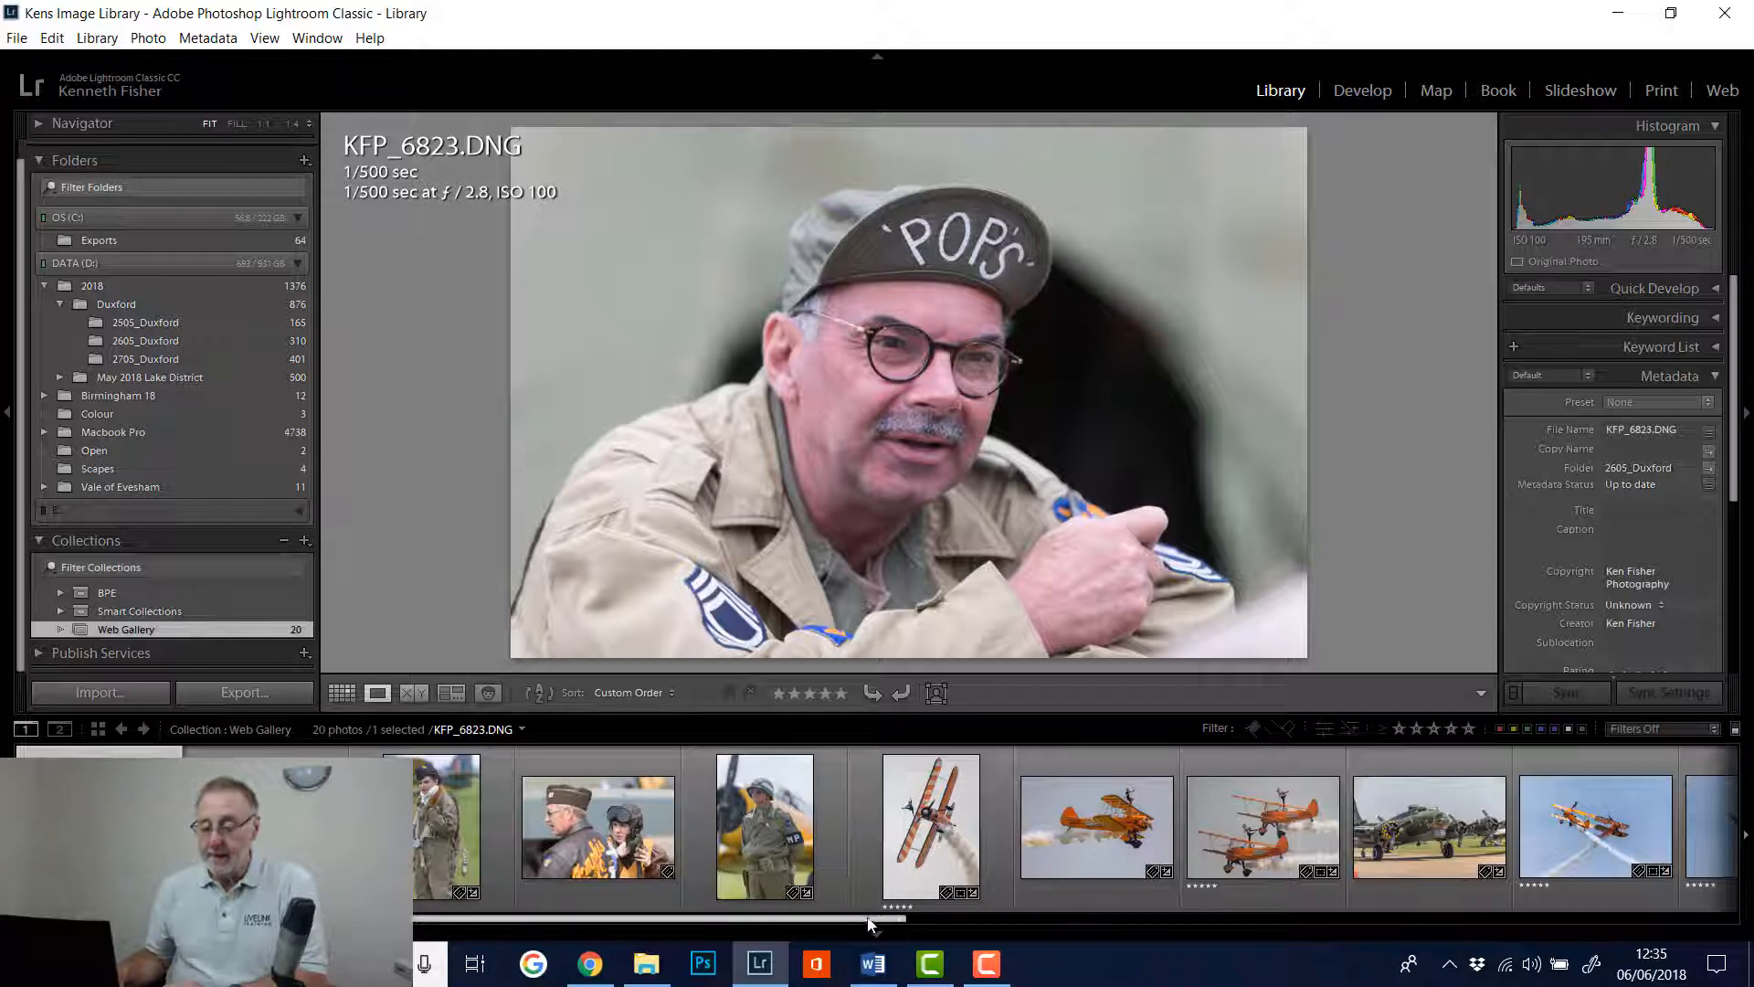
{"action": "left_click_drag", "start_coordinate": [902, 919], "coordinate": [1306, 962]}
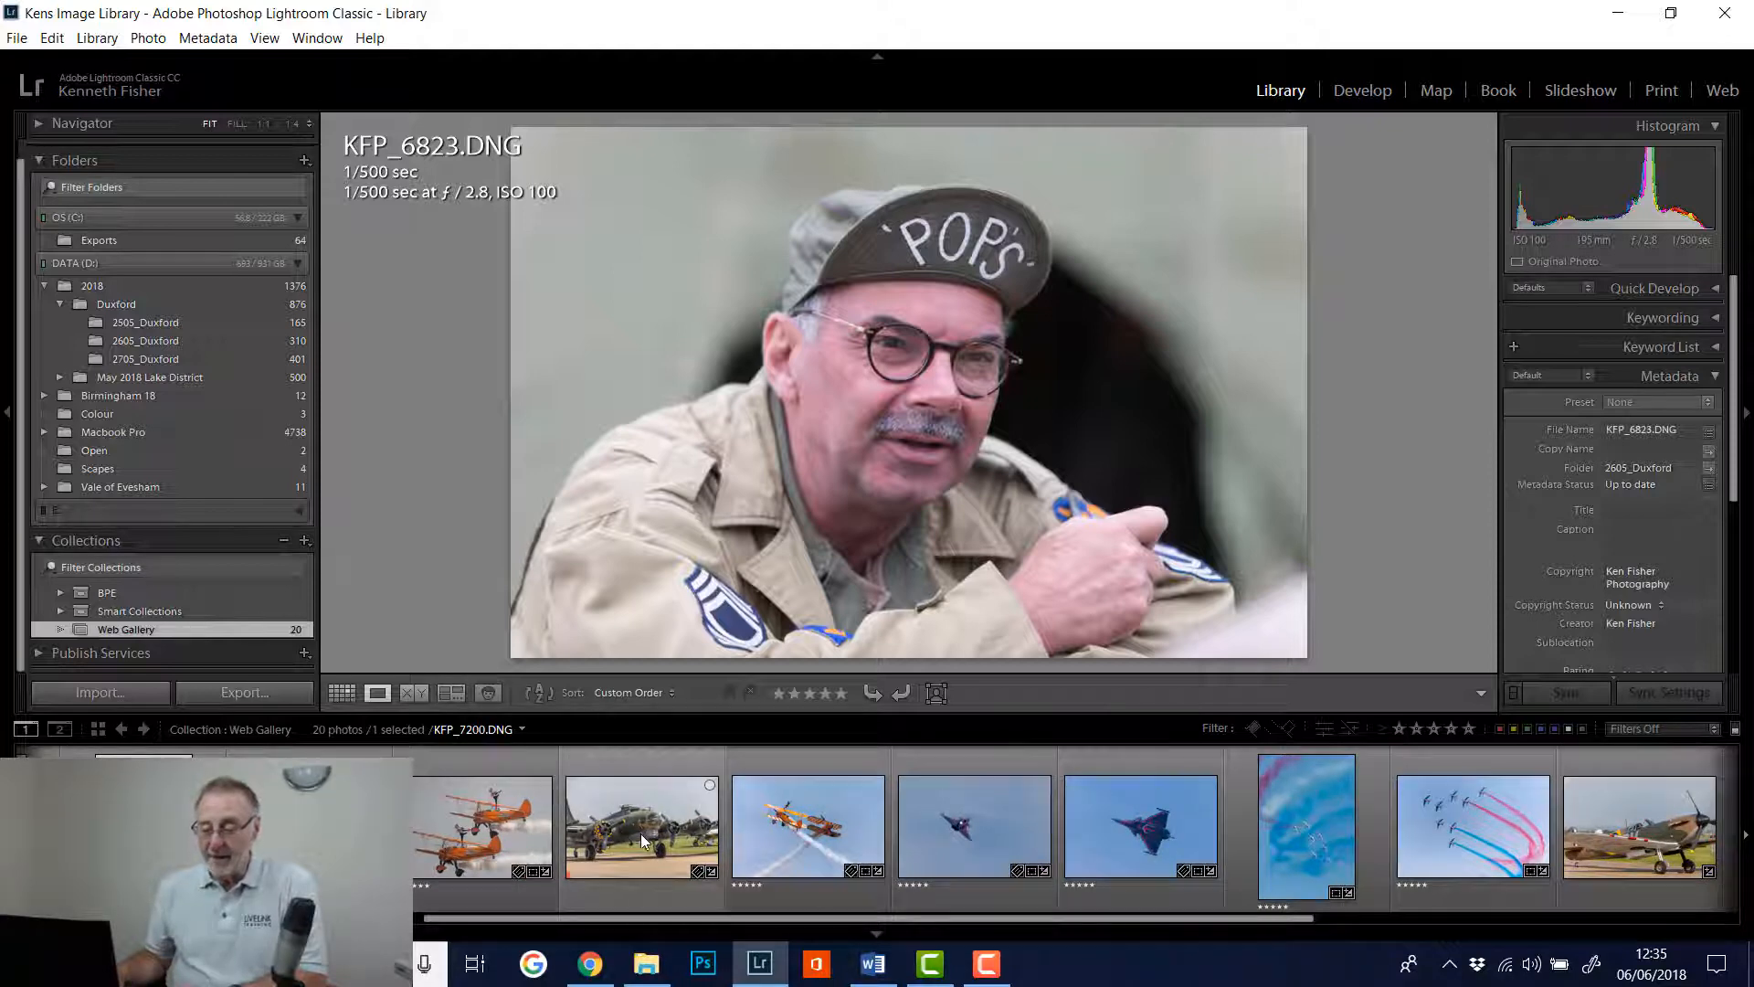
{"action": "mouse_move", "coordinate": [642, 835]}
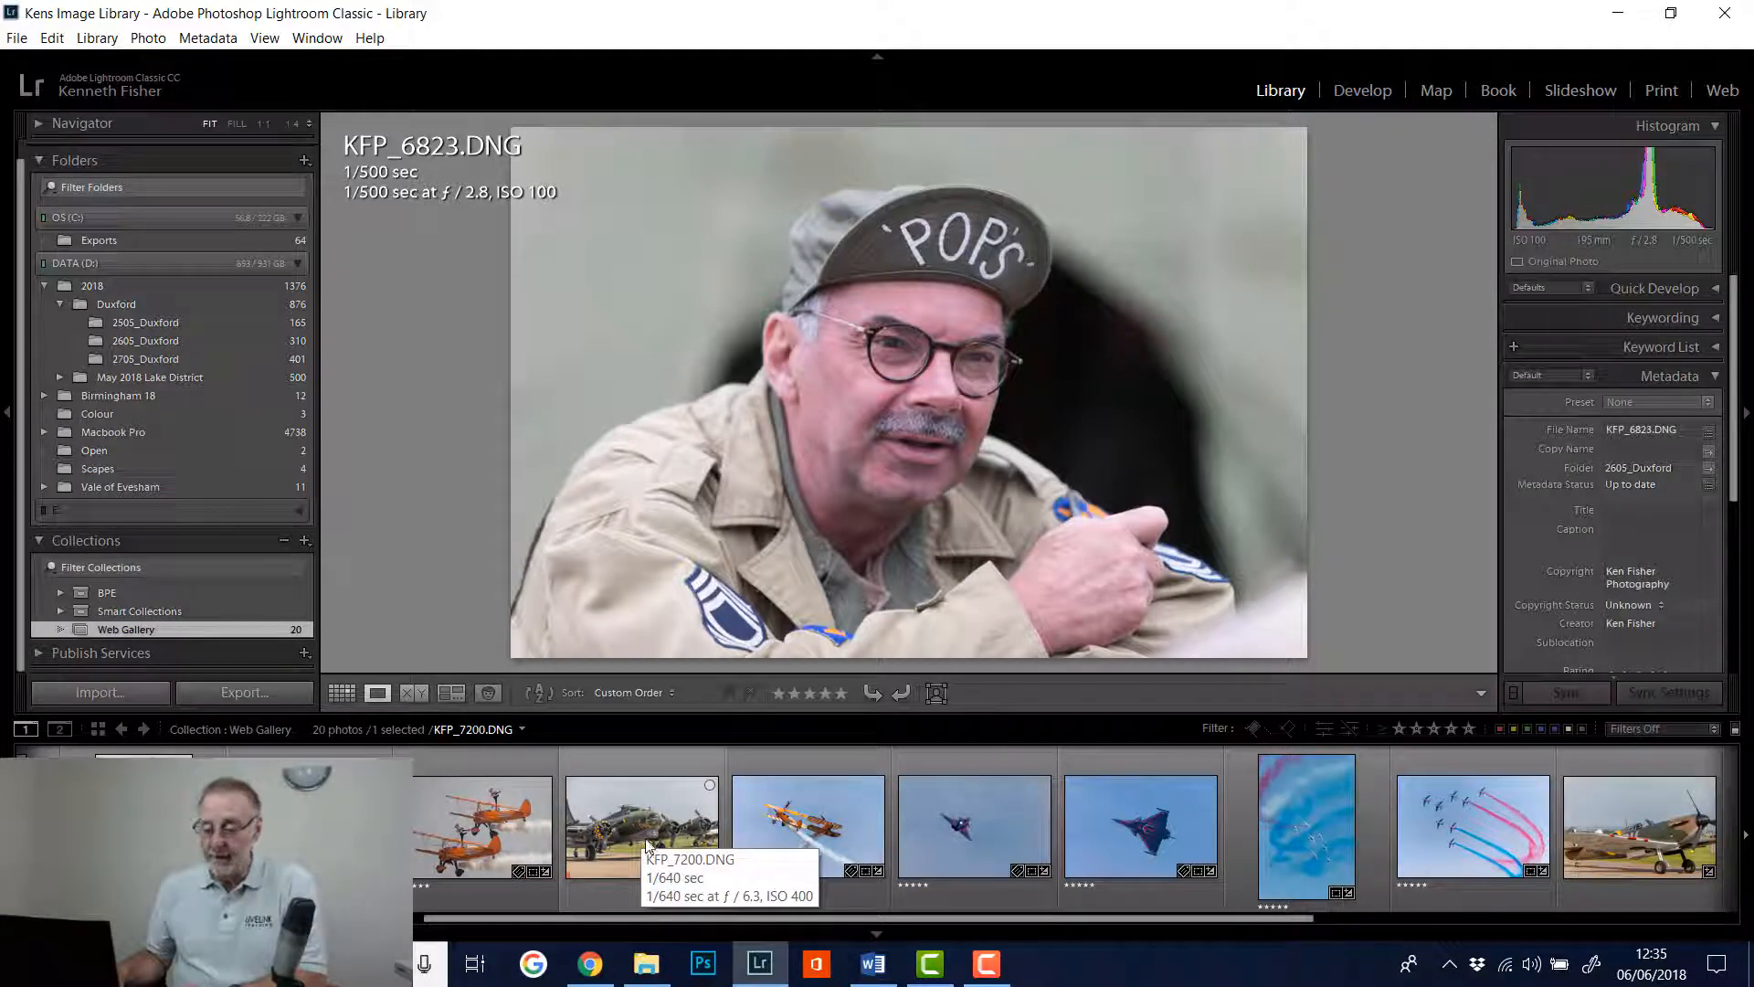
{"action": "left_click_drag", "start_coordinate": [646, 843], "coordinate": [1588, 863]}
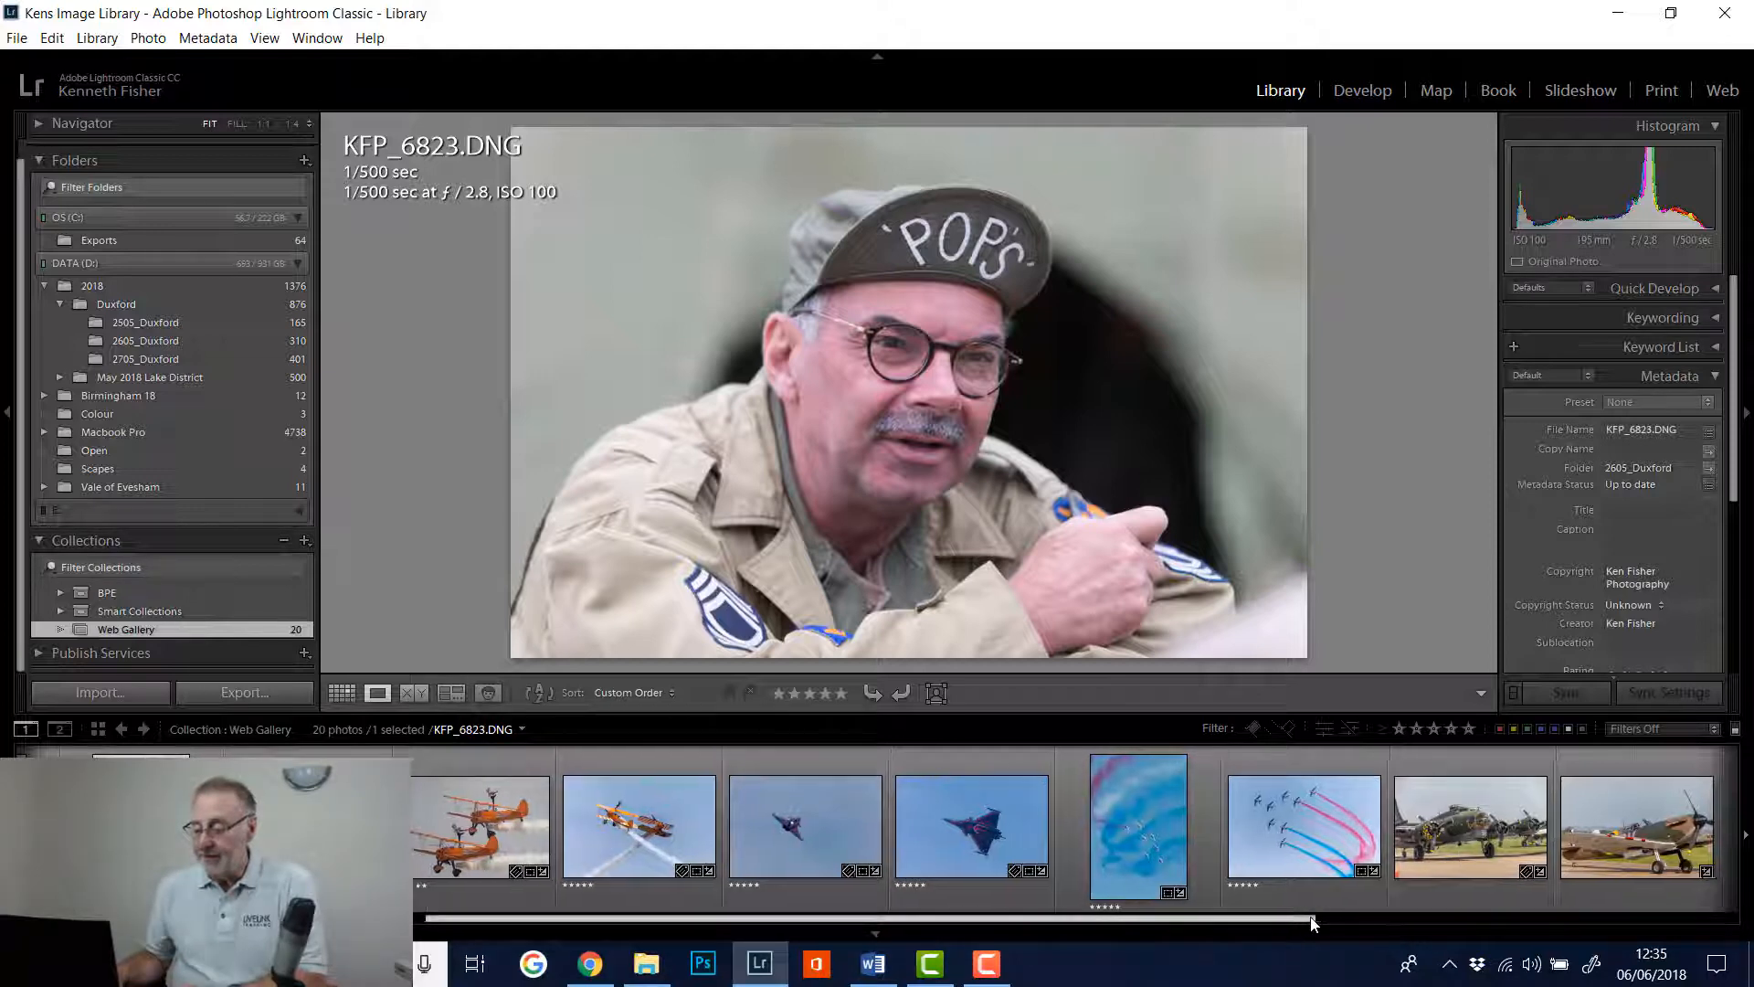
Move the two upright photos of jets trailing red, white and blue smoke directly after the landscape smoke-formation shot
{"action": "left_click_drag", "start_coordinate": [1314, 923], "coordinate": [1616, 919]}
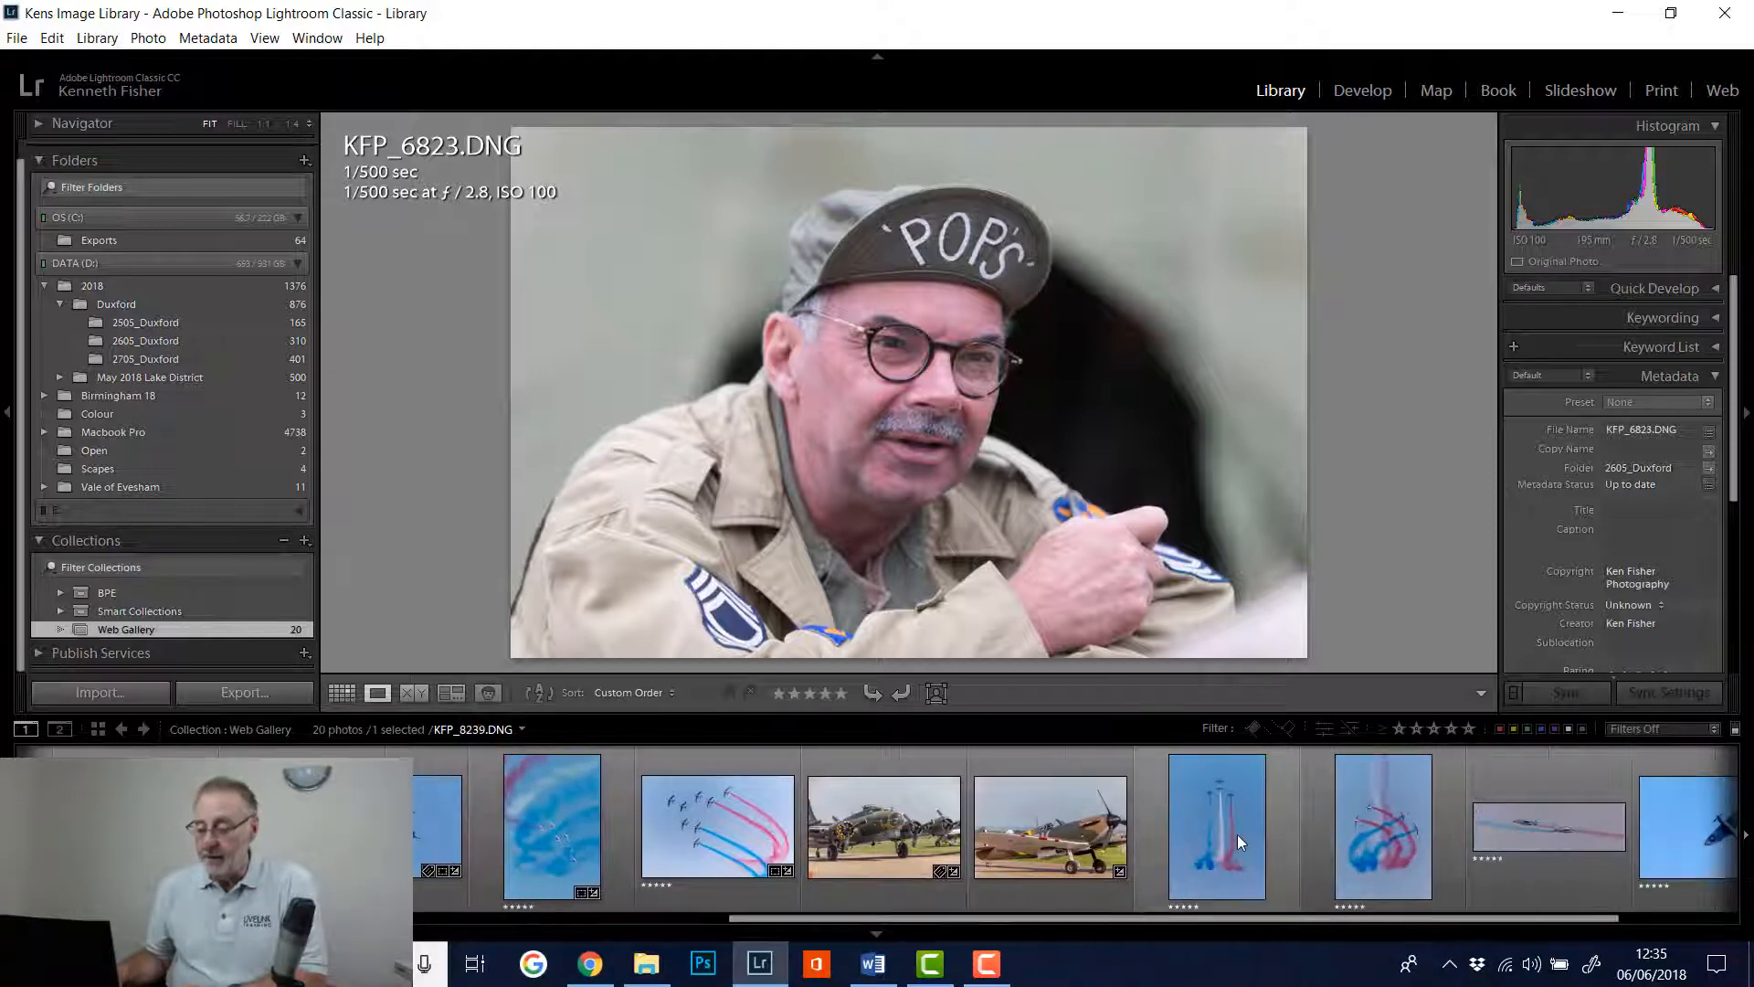
{"action": "left_click_drag", "start_coordinate": [1230, 843], "coordinate": [813, 833]}
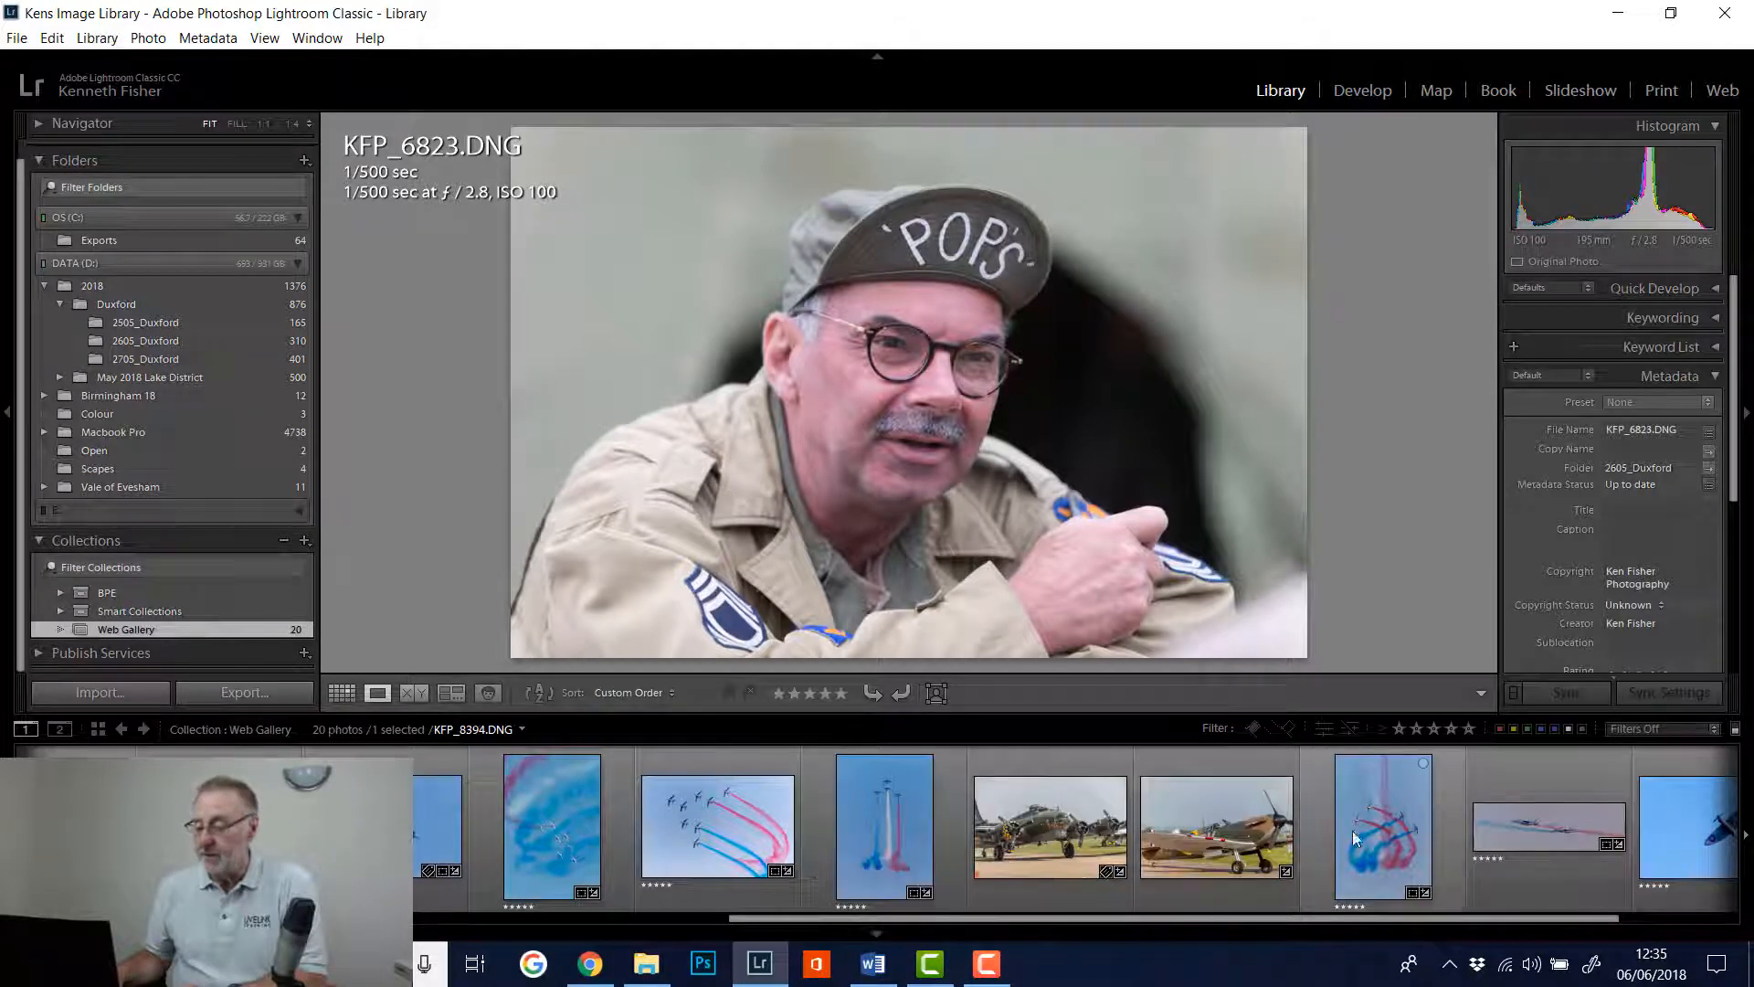
{"action": "left_click_drag", "start_coordinate": [1356, 839], "coordinate": [973, 832]}
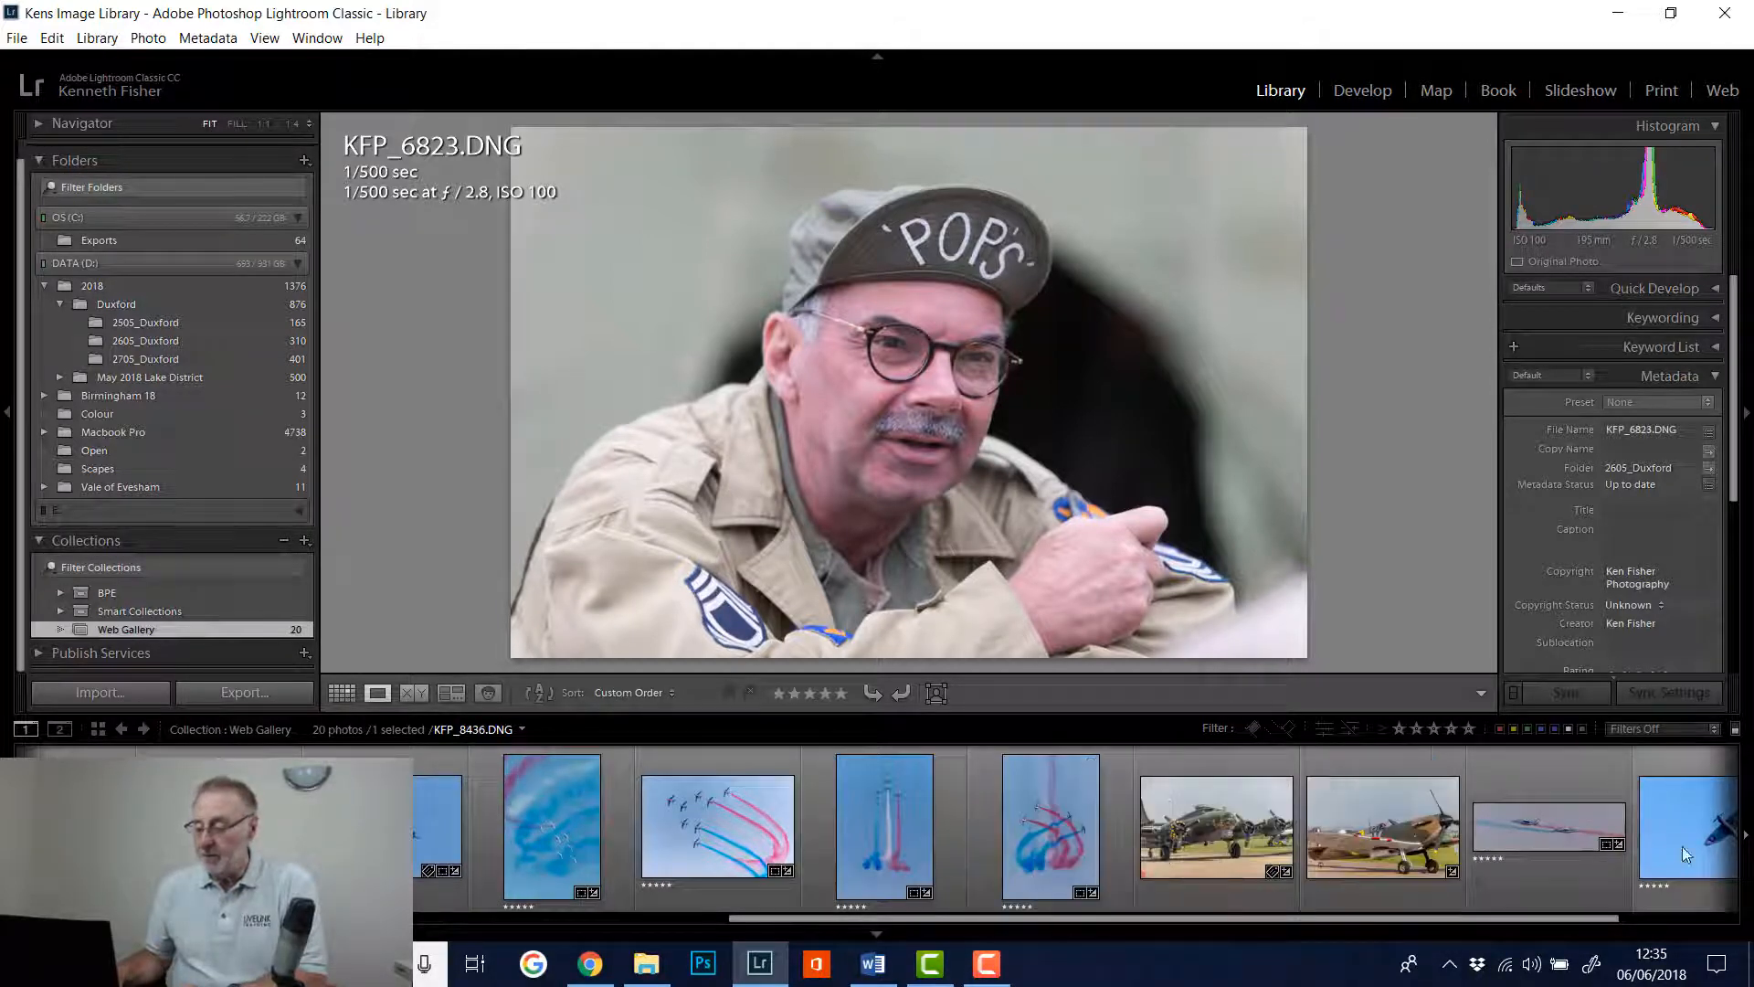
Move the panoramic photo of two crossing jets ahead of the parked bomber and select it
{"action": "left_click_drag", "start_coordinate": [1158, 919], "coordinate": [1378, 912]}
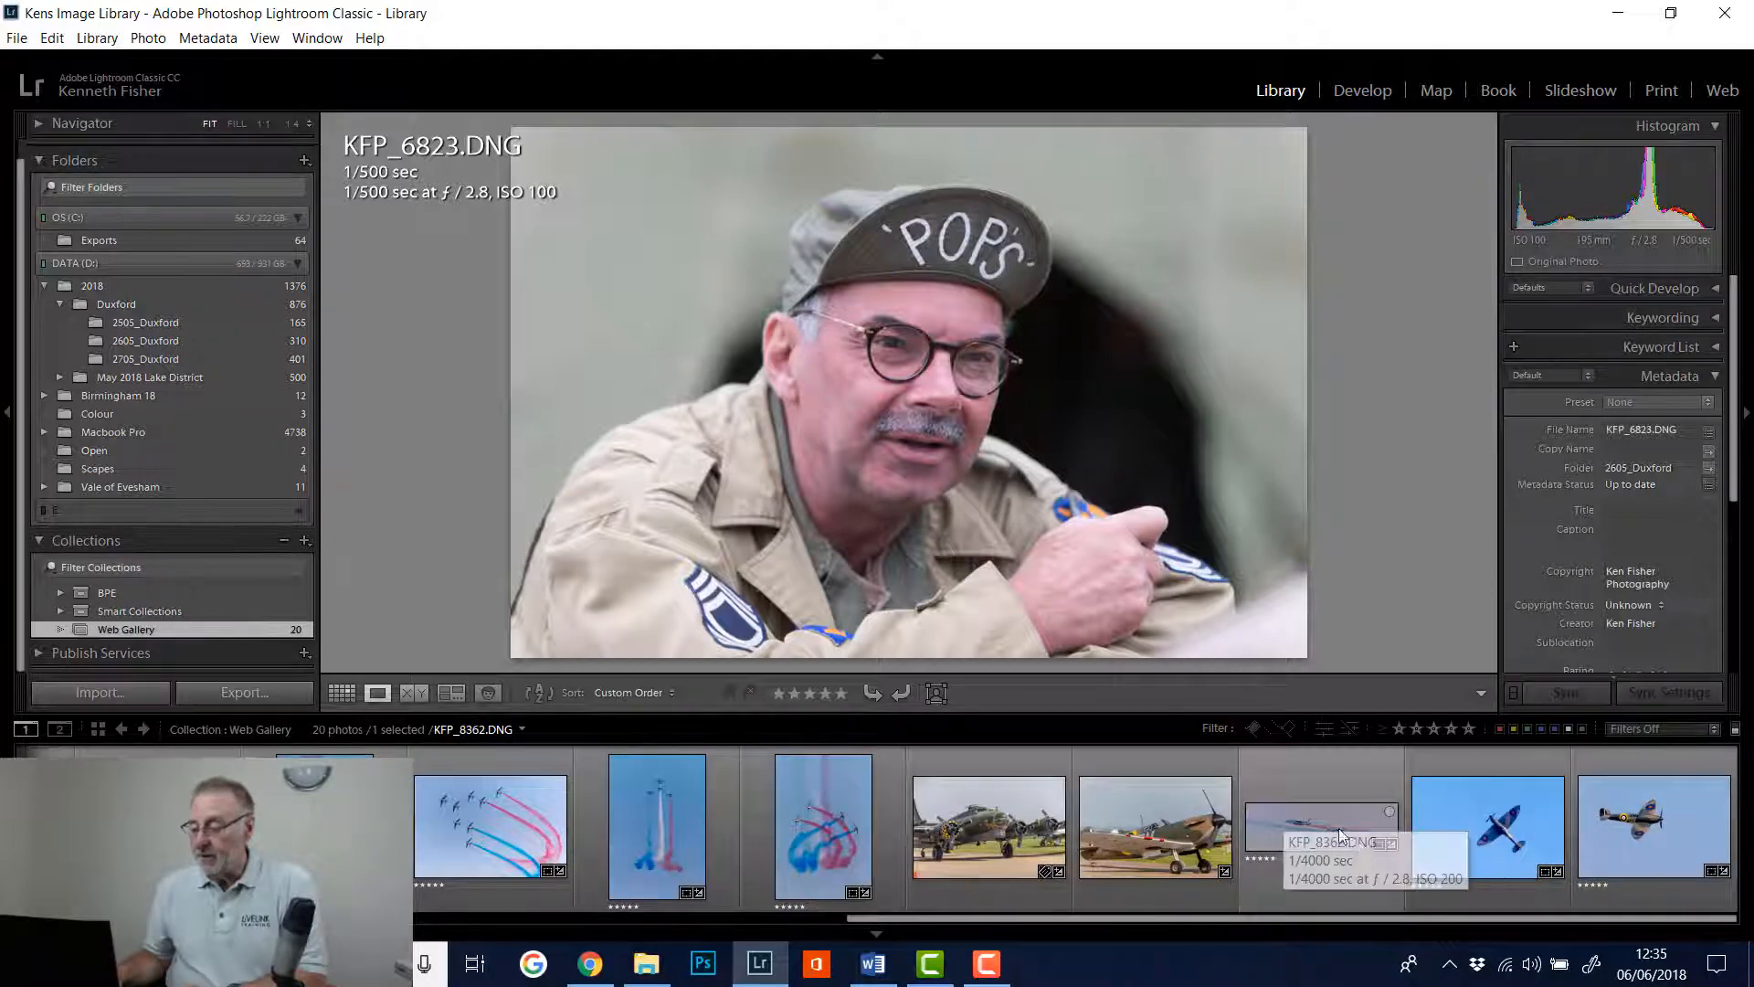
{"action": "left_click_drag", "start_coordinate": [1345, 830], "coordinate": [894, 863]}
{"action": "left_click", "coordinate": [990, 824]}
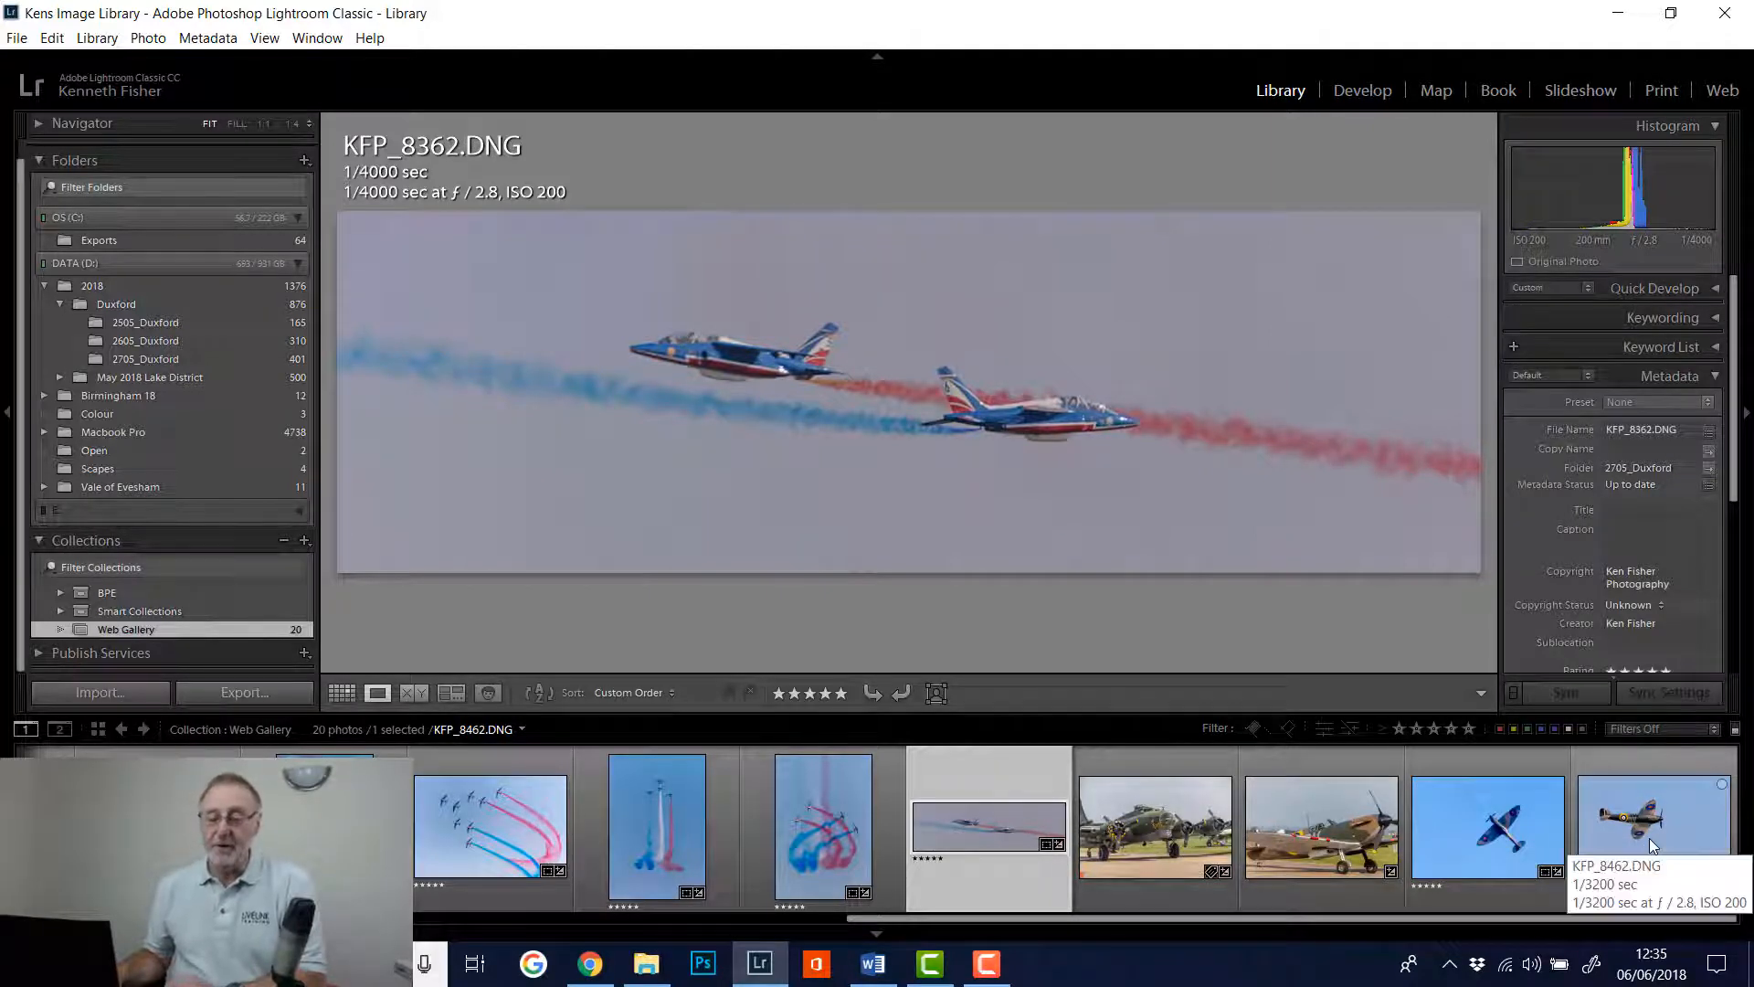
Return to the start of the photo sequence and open the Web module for the Web Gallery collection
{"action": "left_click_drag", "start_coordinate": [1226, 925], "coordinate": [393, 916]}
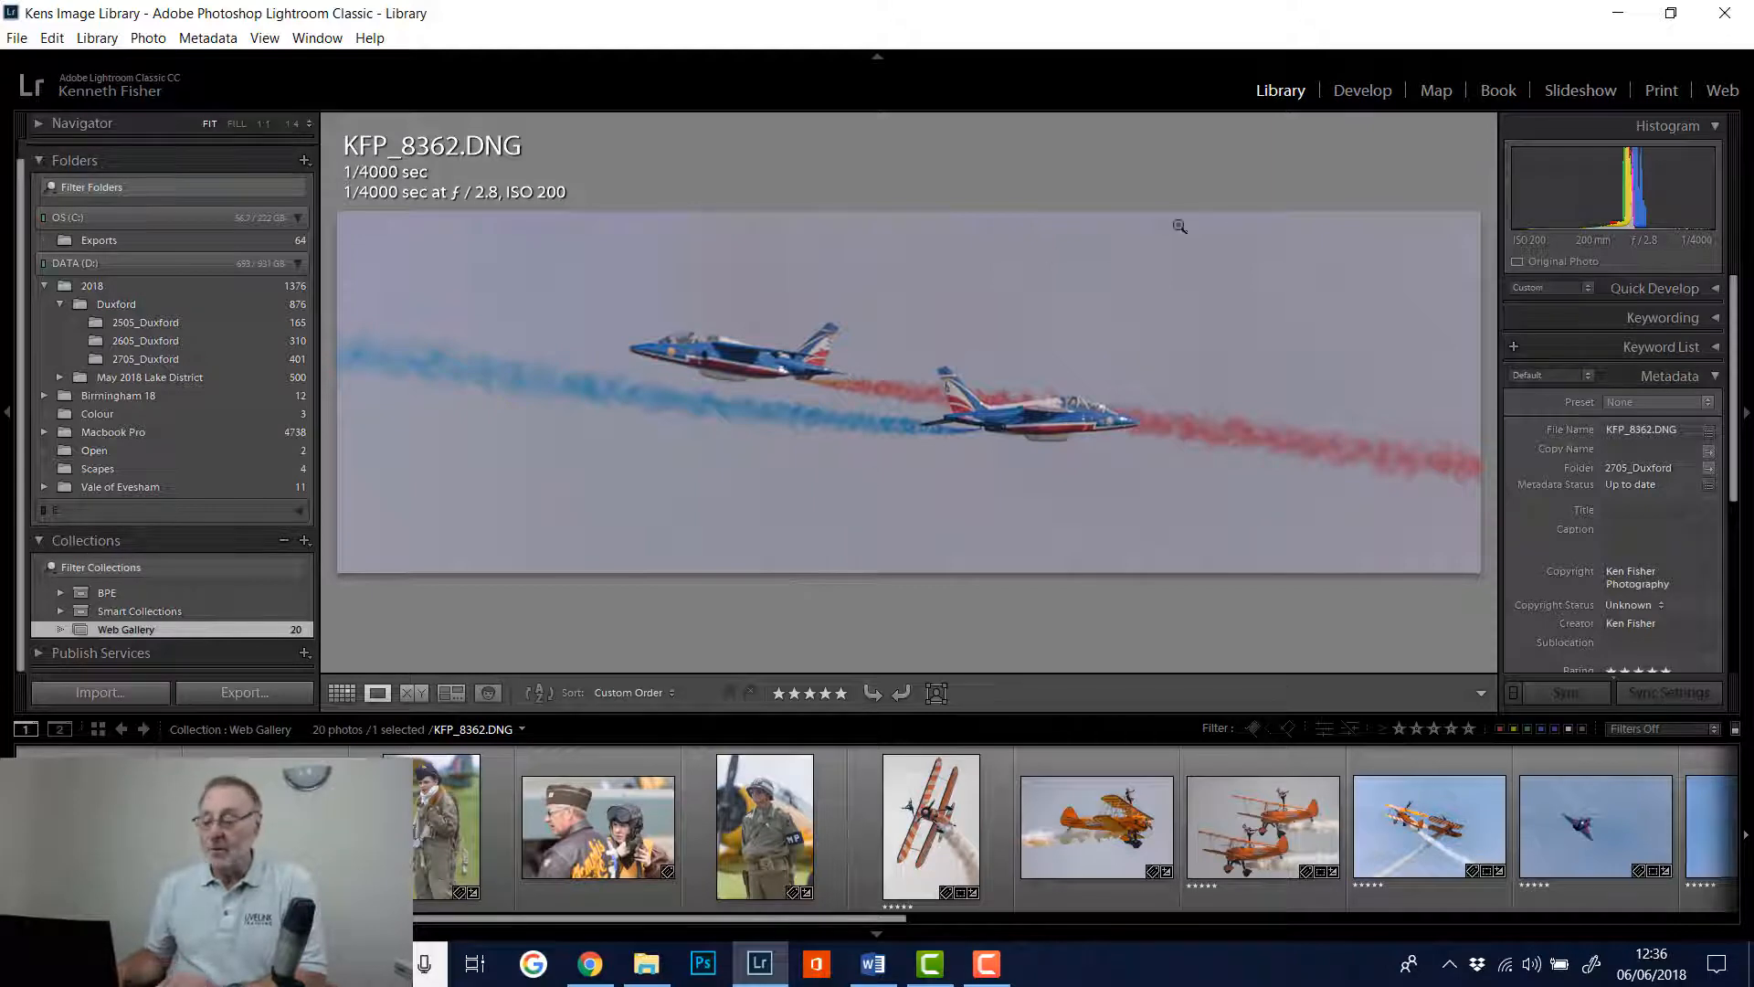
{"action": "left_click", "coordinate": [1724, 91]}
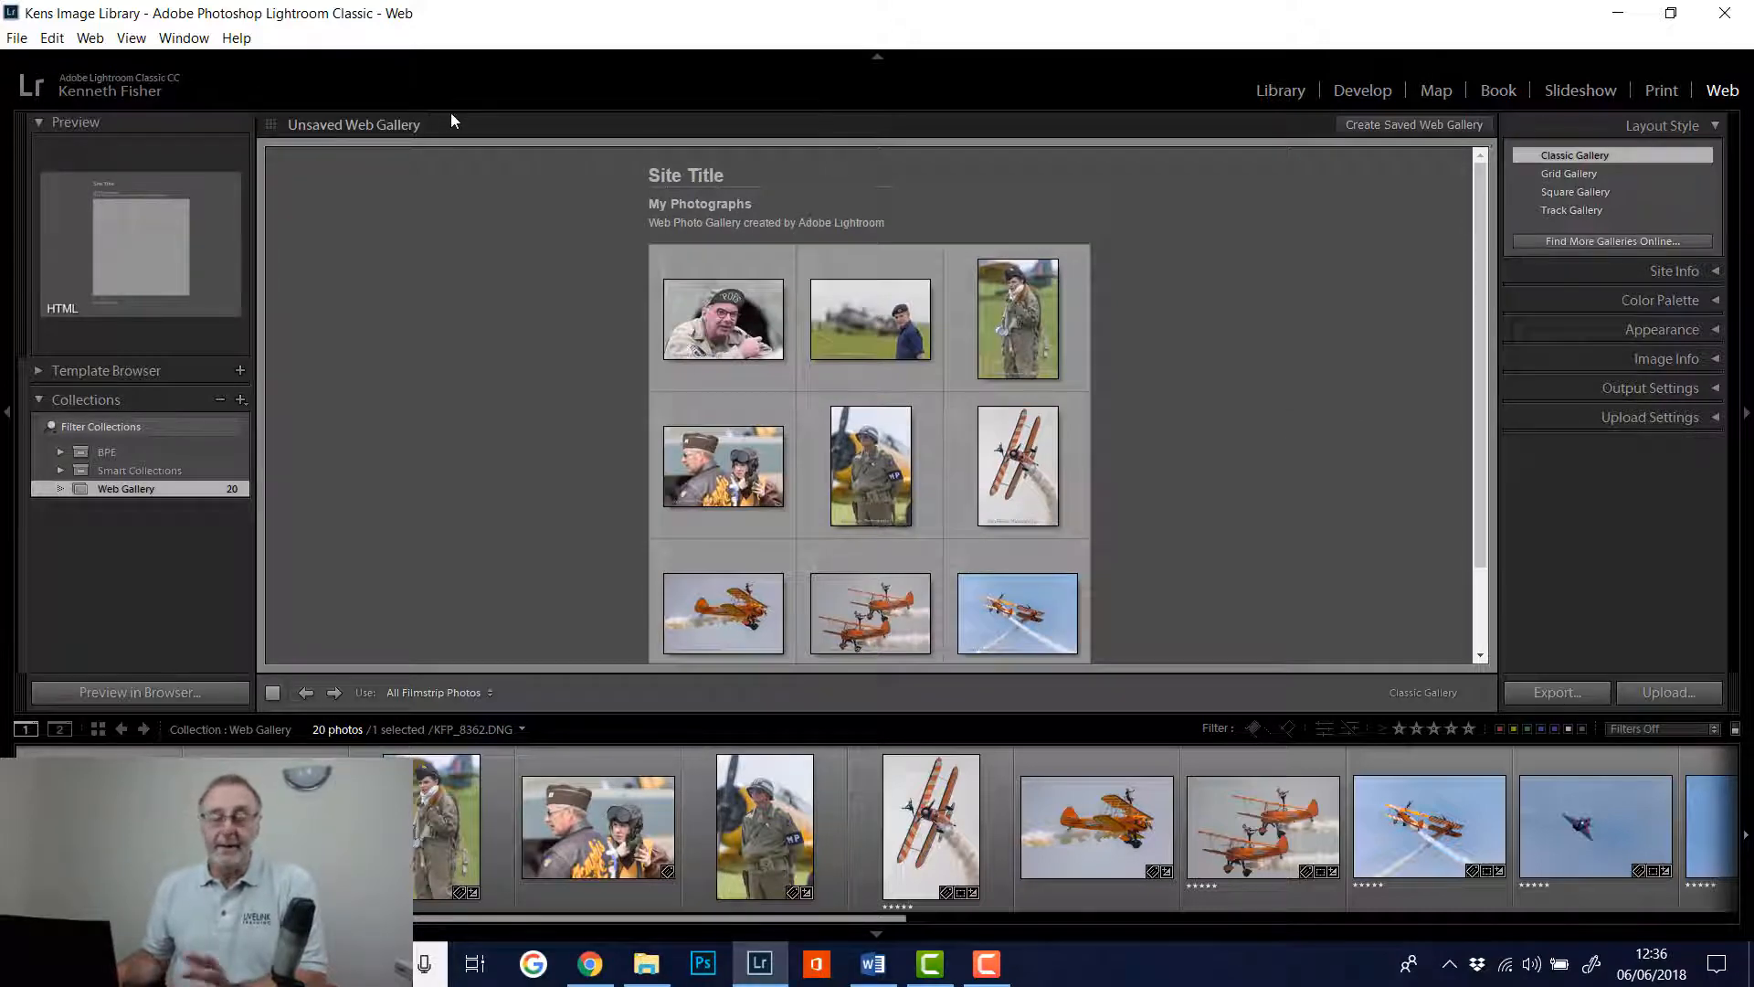
{"action": "left_click", "coordinate": [42, 121]}
{"action": "left_click", "coordinate": [44, 123]}
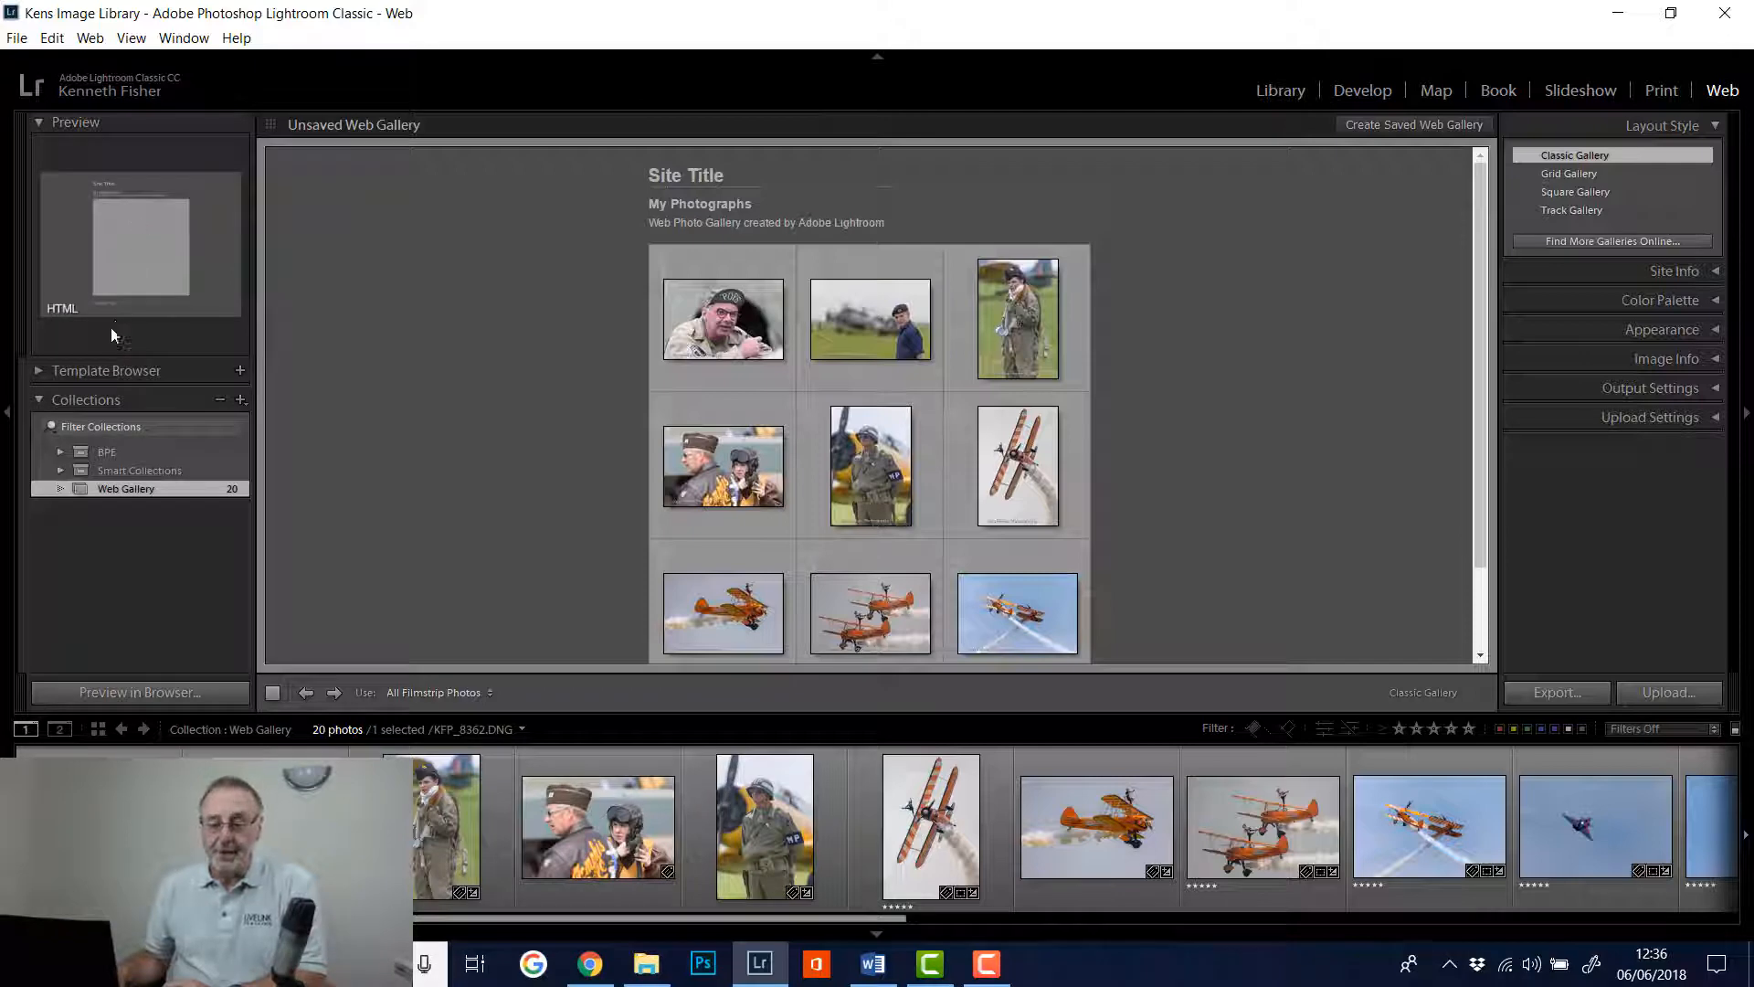
Examine the list of Classic Gallery templates and the available layout styles for the web gallery
{"action": "left_click", "coordinate": [40, 371]}
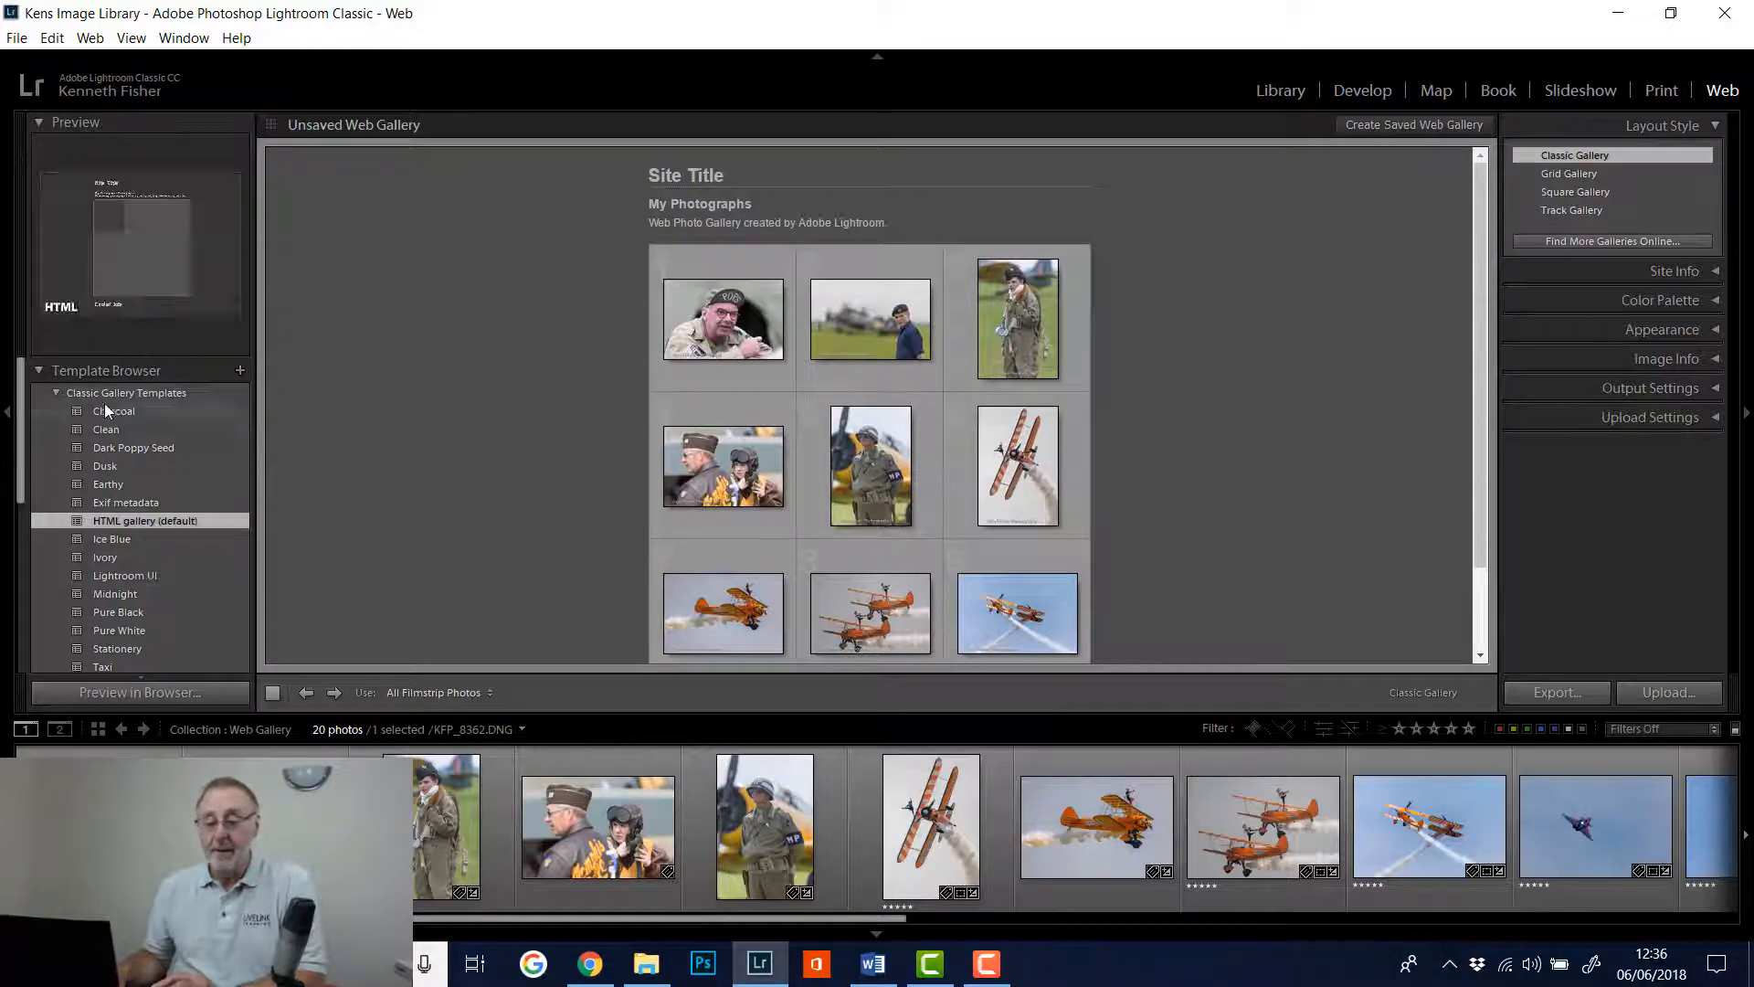
{"action": "left_click", "coordinate": [44, 371]}
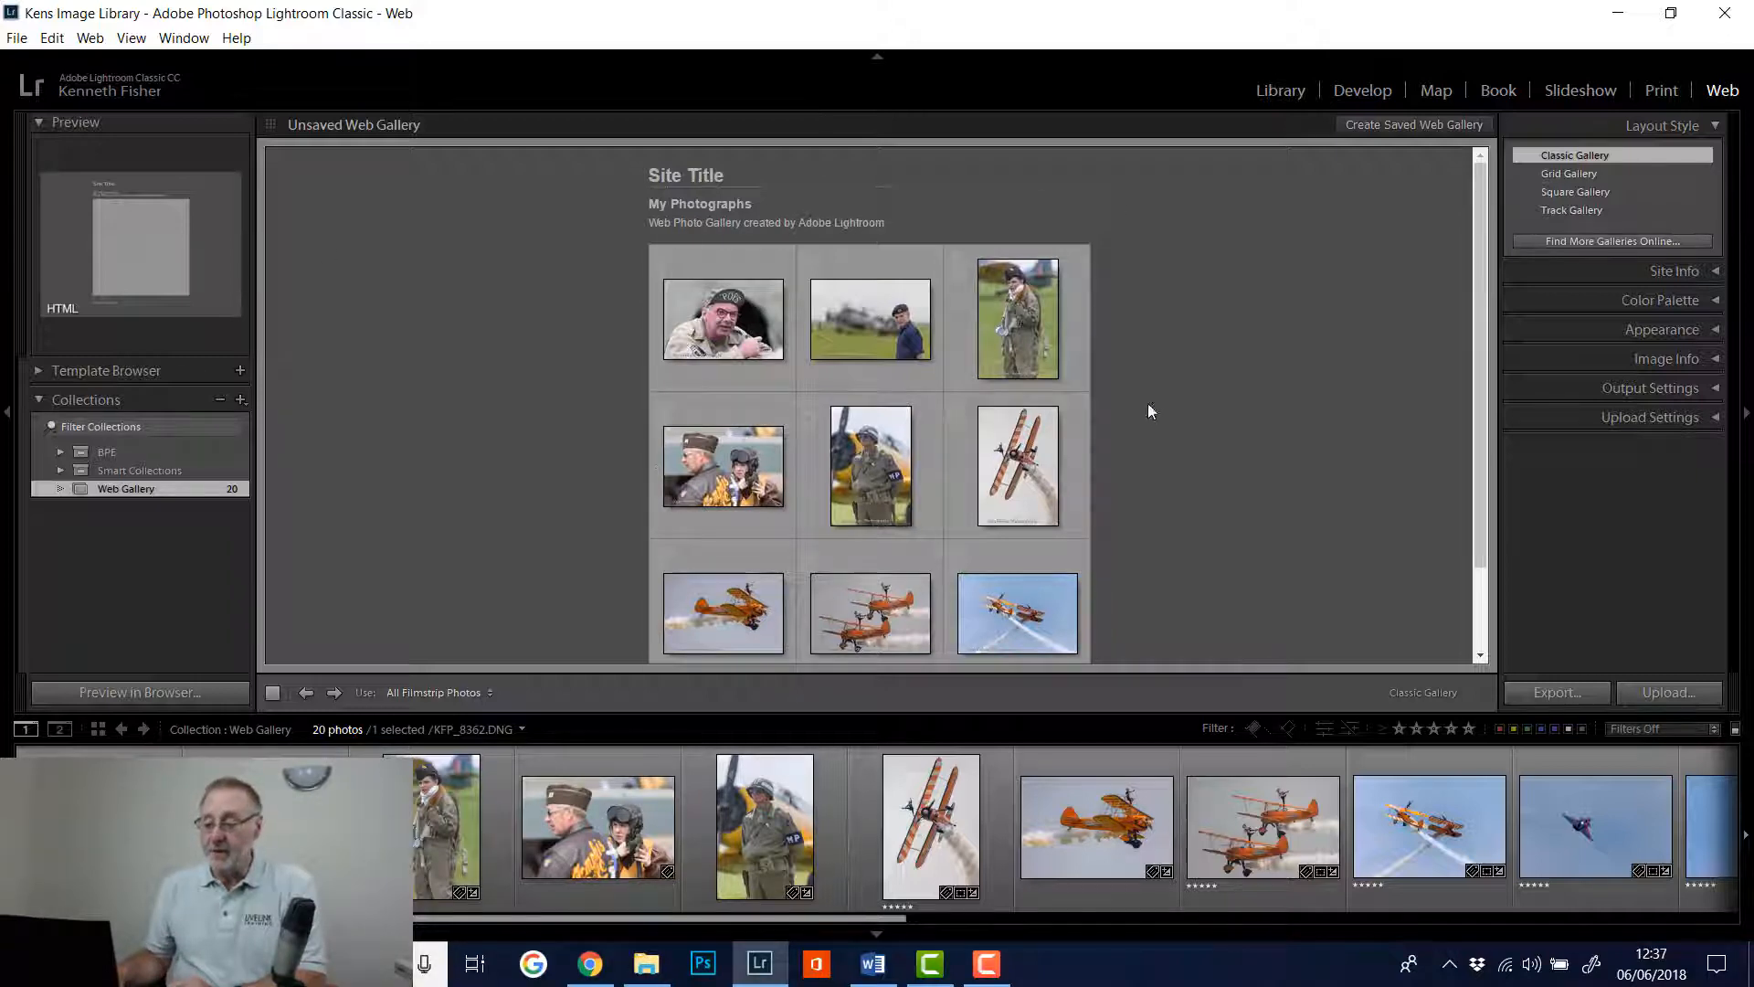
{"action": "left_click_drag", "start_coordinate": [1477, 320], "coordinate": [1457, 285]}
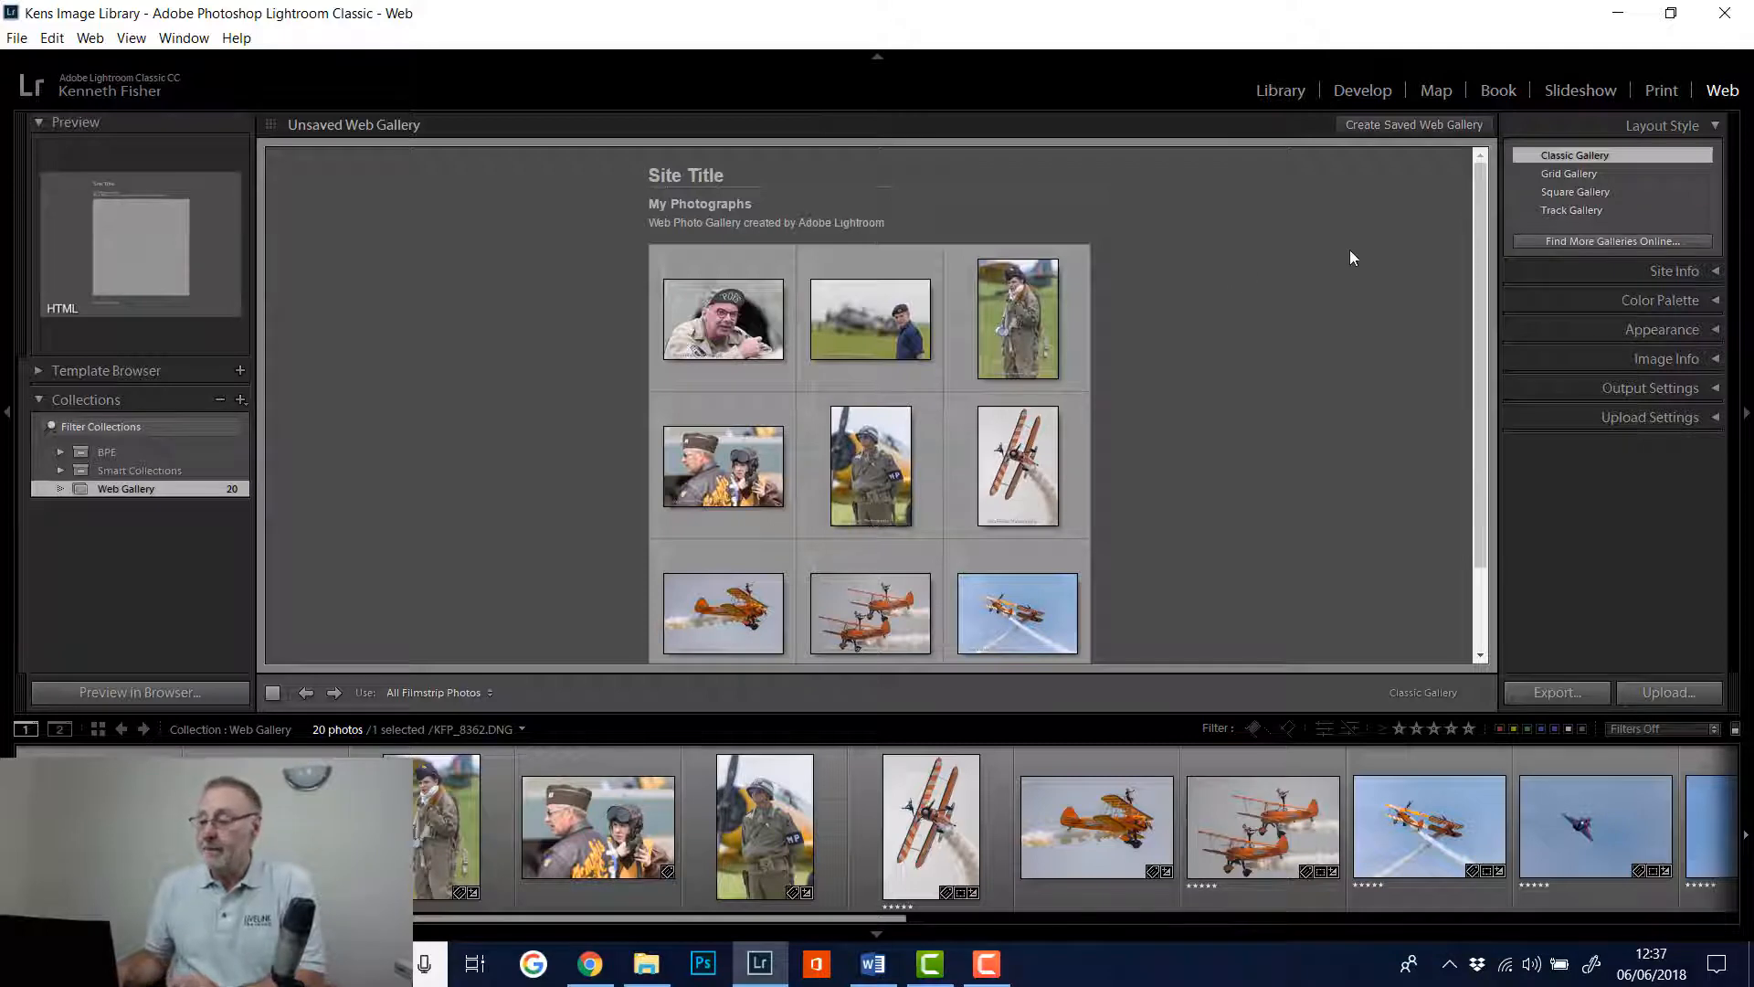
{"action": "left_click", "coordinate": [1718, 128]}
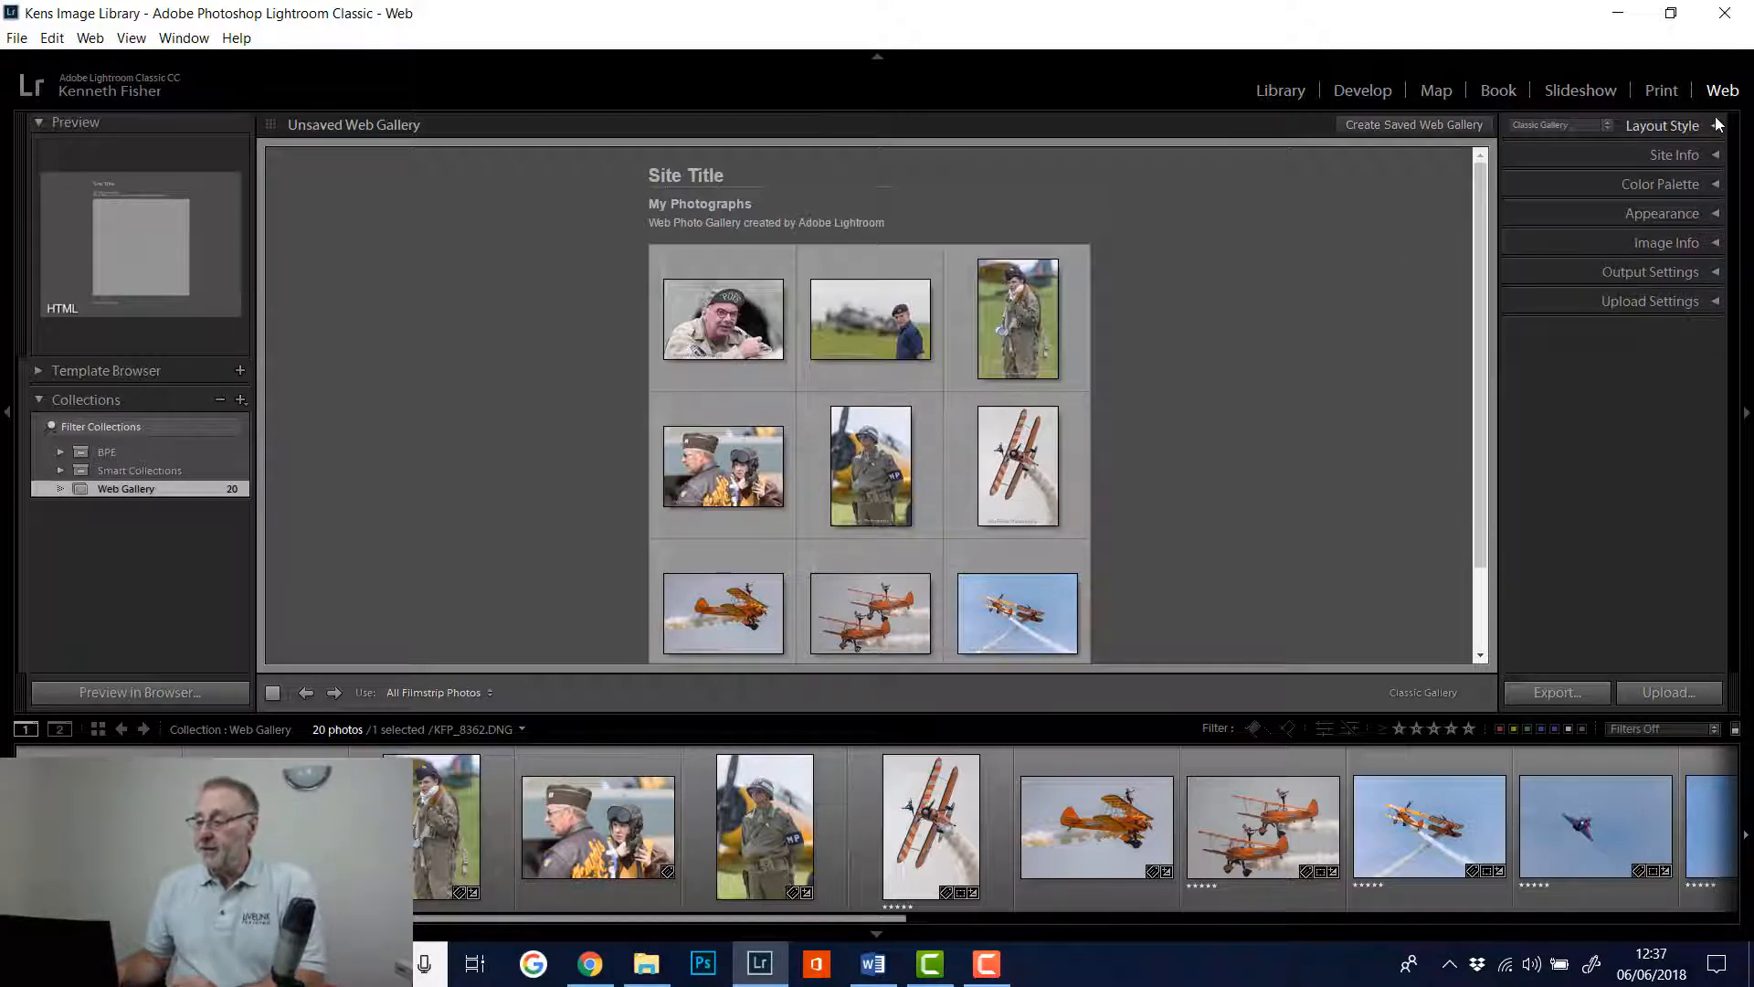
{"action": "left_click", "coordinate": [1717, 128]}
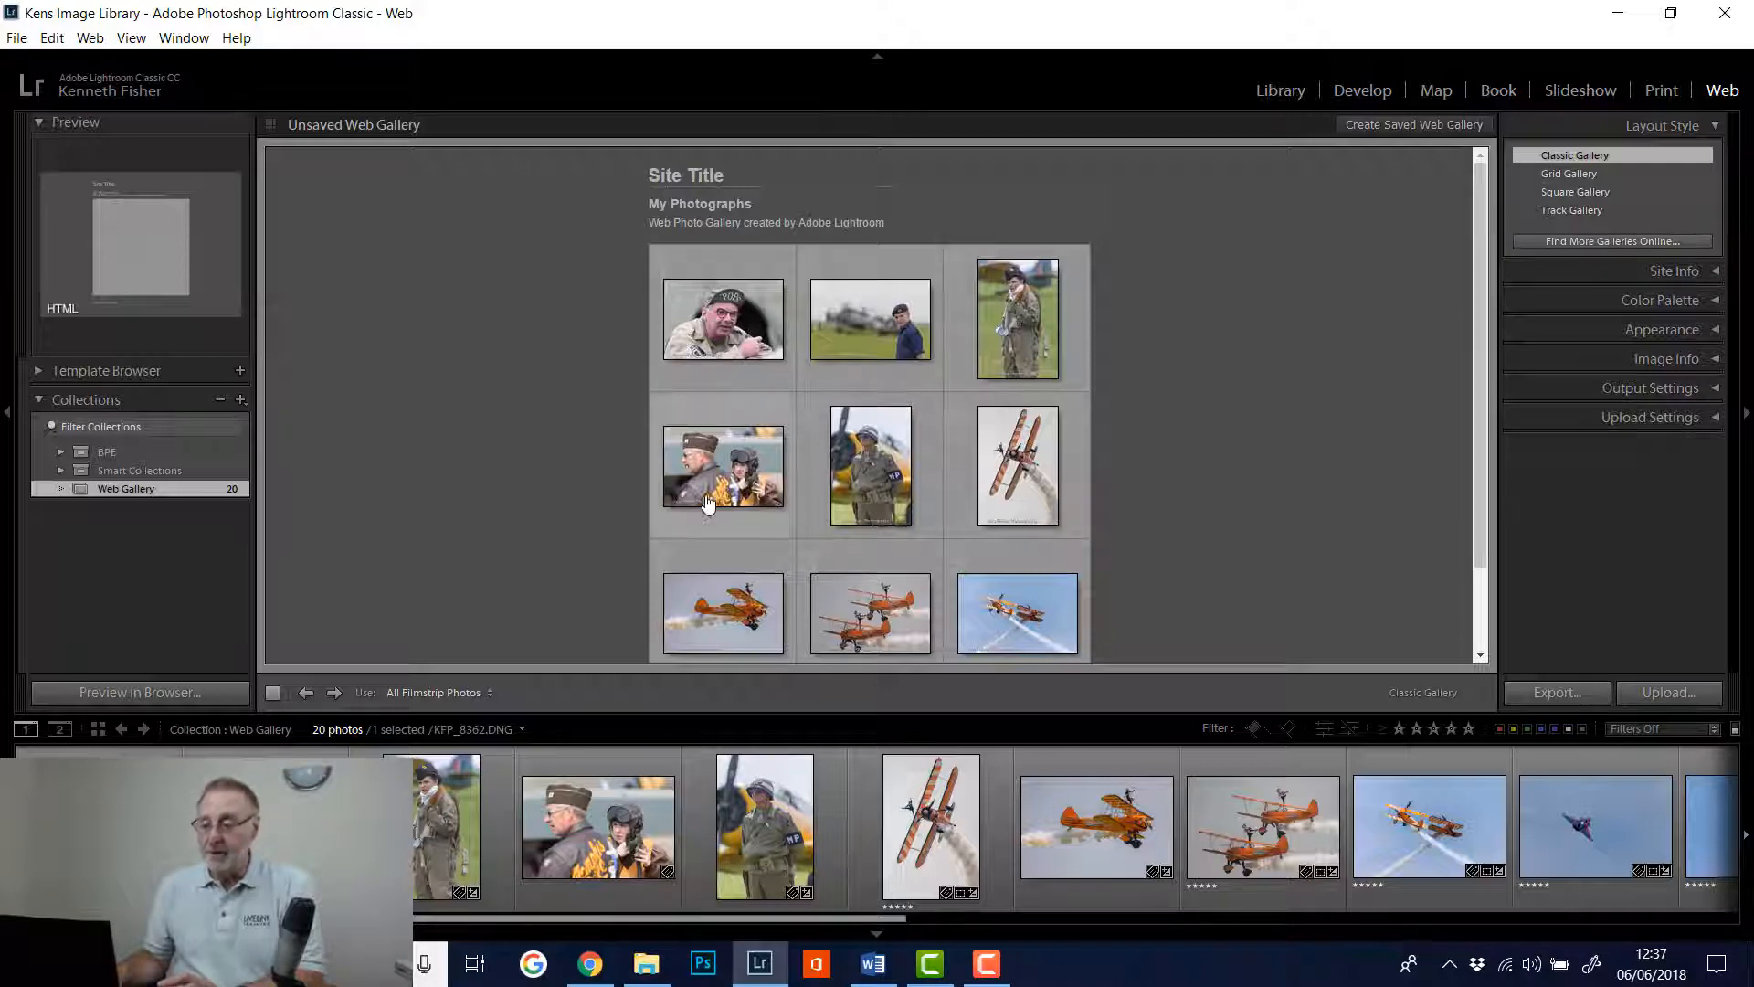
Try the Grid Gallery and Square Gallery layout styles and look through the resulting previews
{"action": "left_click", "coordinate": [1566, 173]}
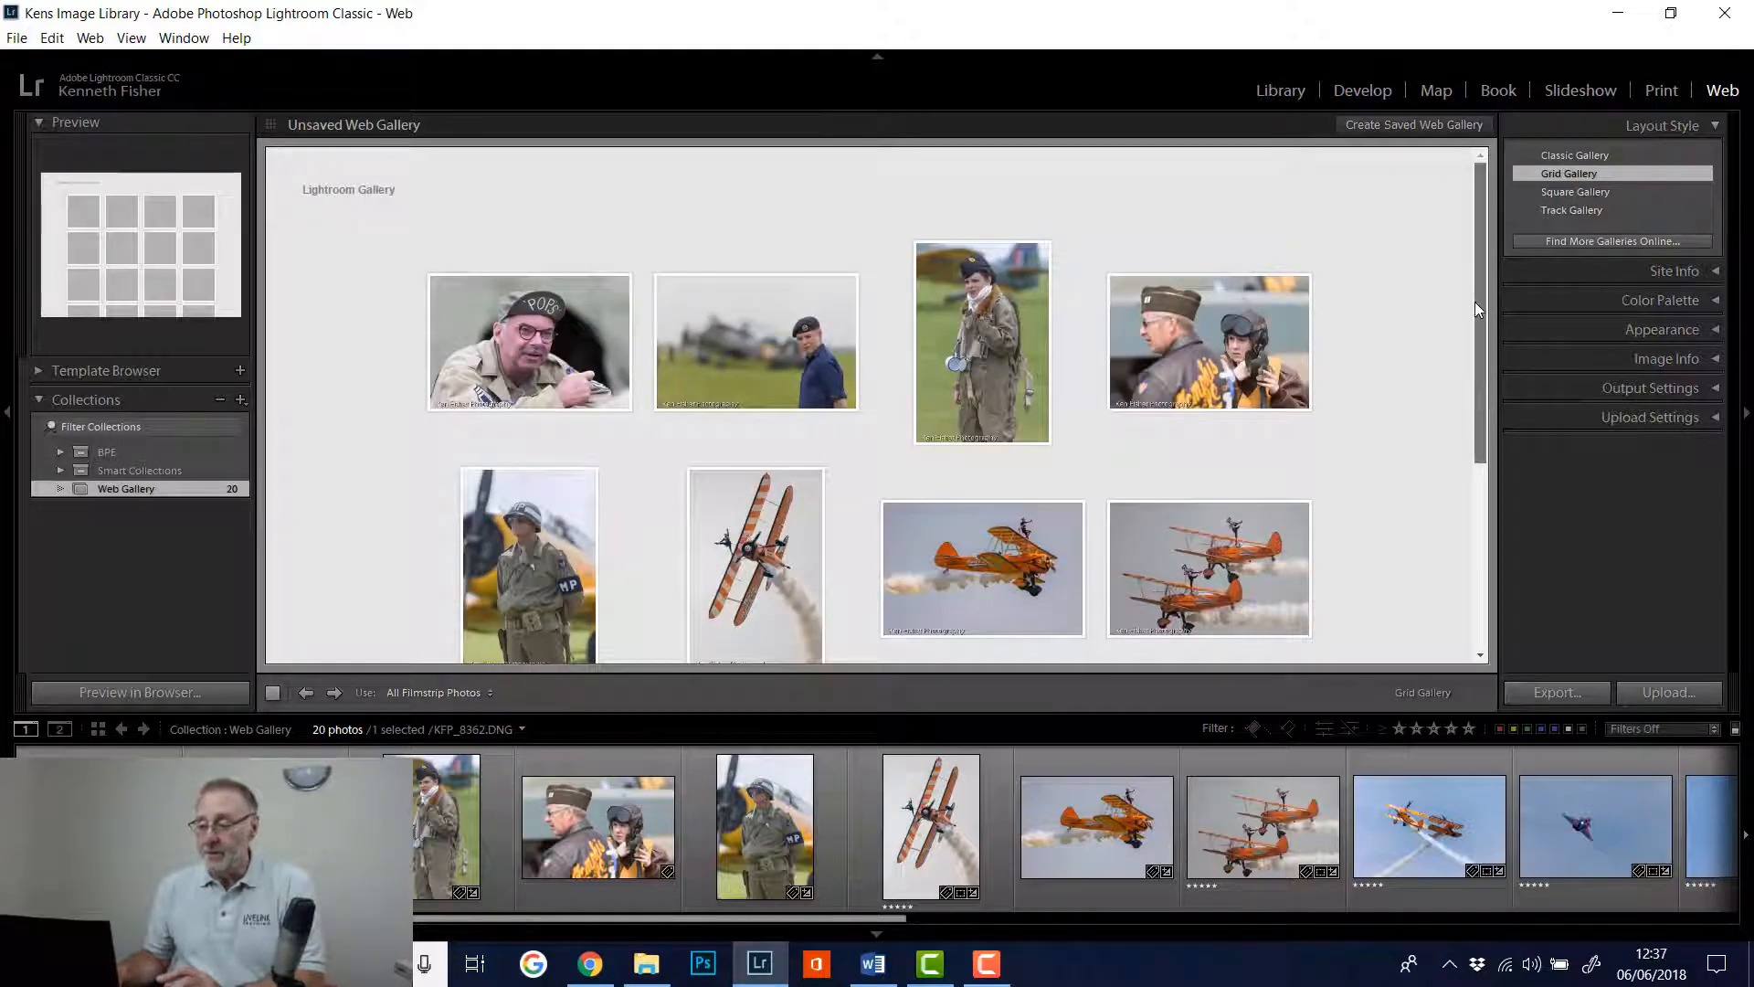
{"action": "scroll", "coordinate": [1460, 468], "scroll_direction": "down", "scroll_amount": 2}
{"action": "scroll", "coordinate": [1457, 503], "scroll_direction": "down", "scroll_amount": 2}
{"action": "scroll", "coordinate": [1450, 540], "scroll_direction": "up", "scroll_amount": 4}
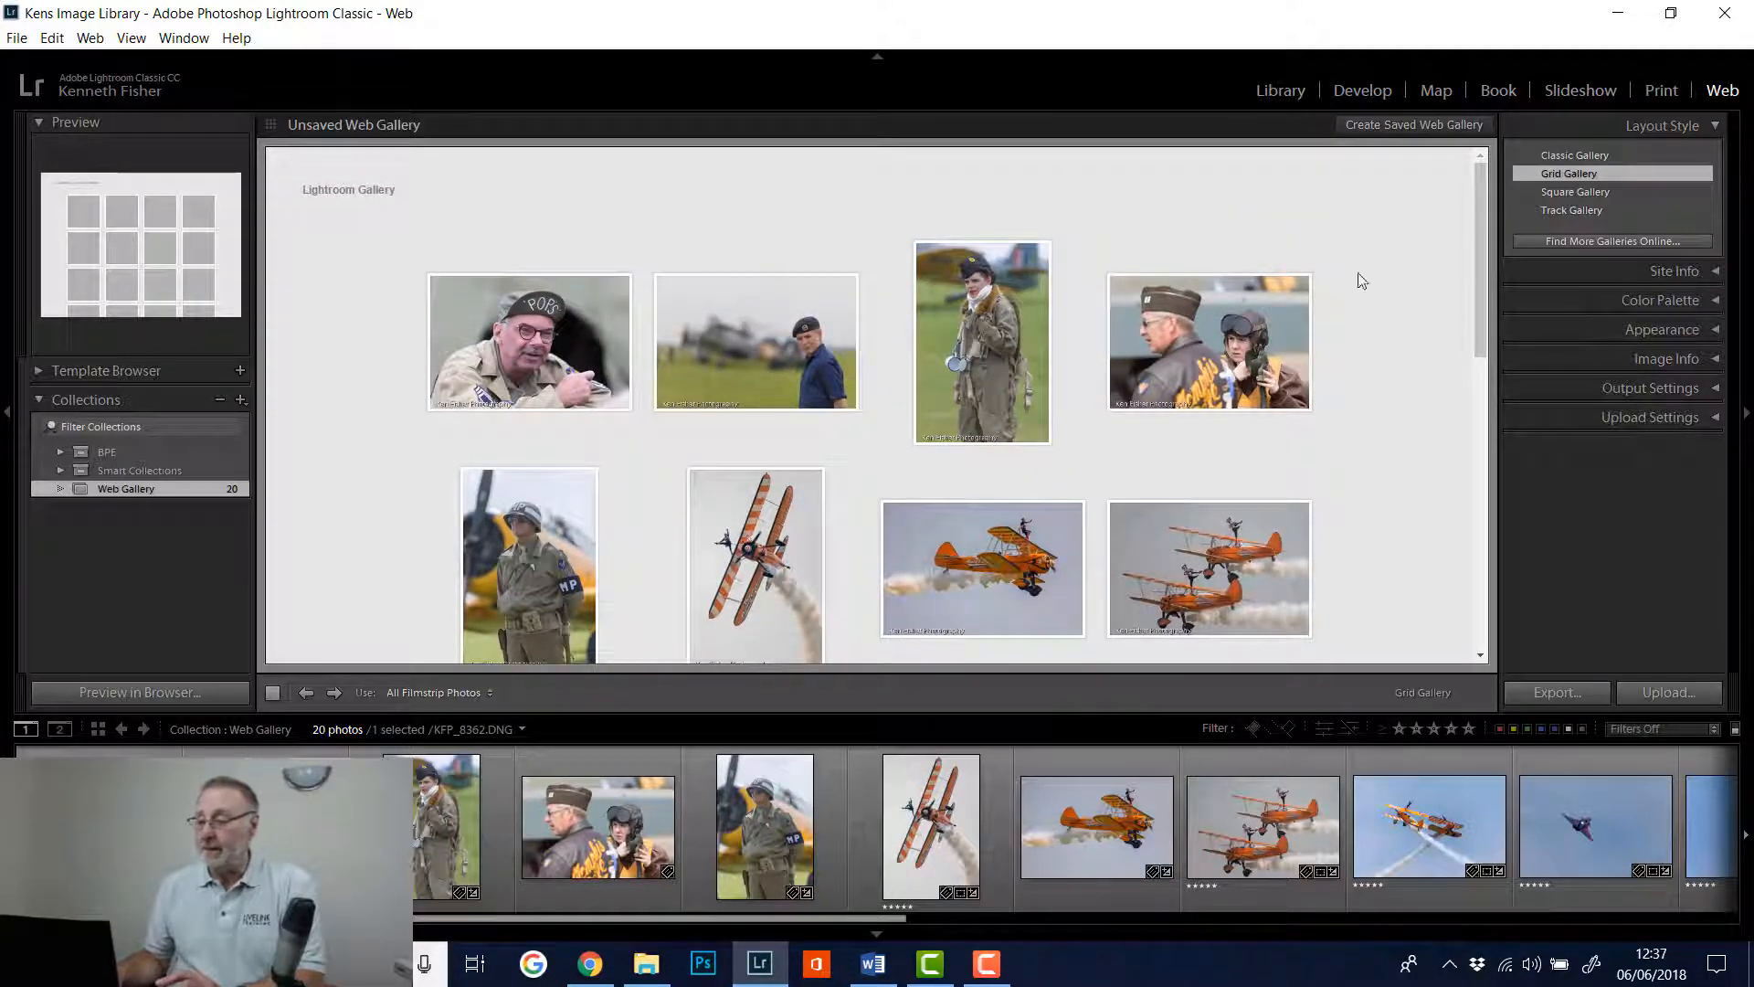
{"action": "left_click", "coordinate": [1567, 192]}
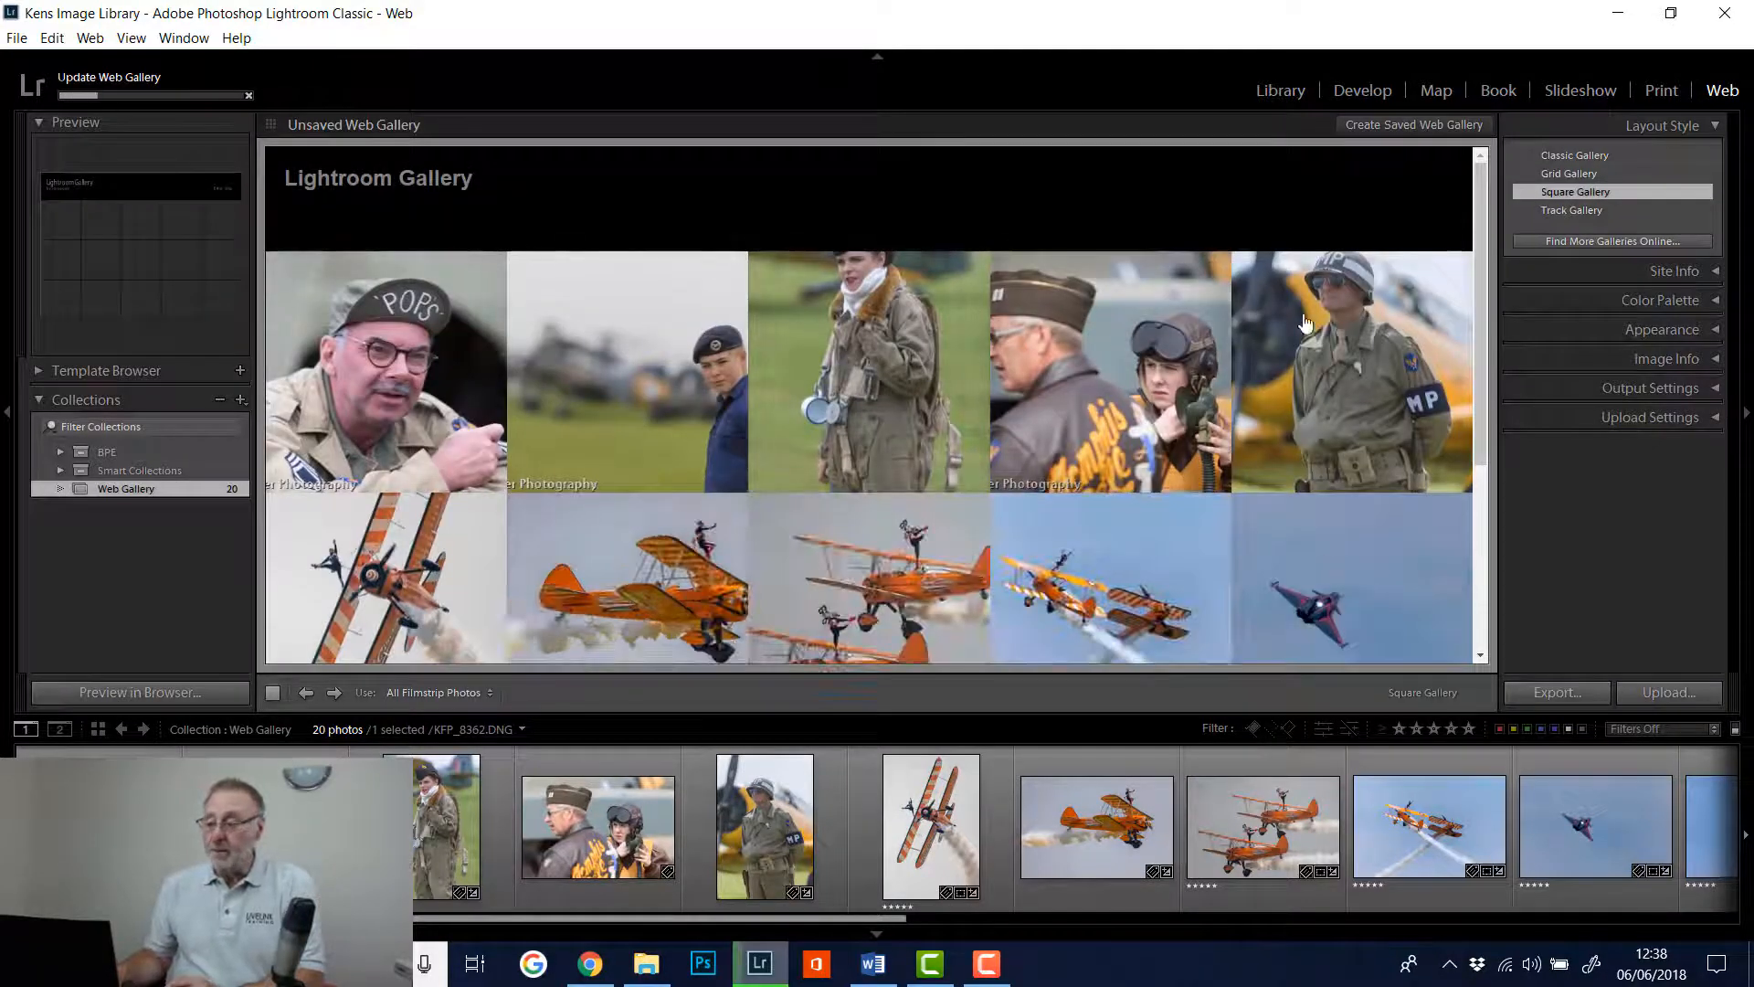
{"action": "left_click_drag", "start_coordinate": [1477, 205], "coordinate": [1422, 235]}
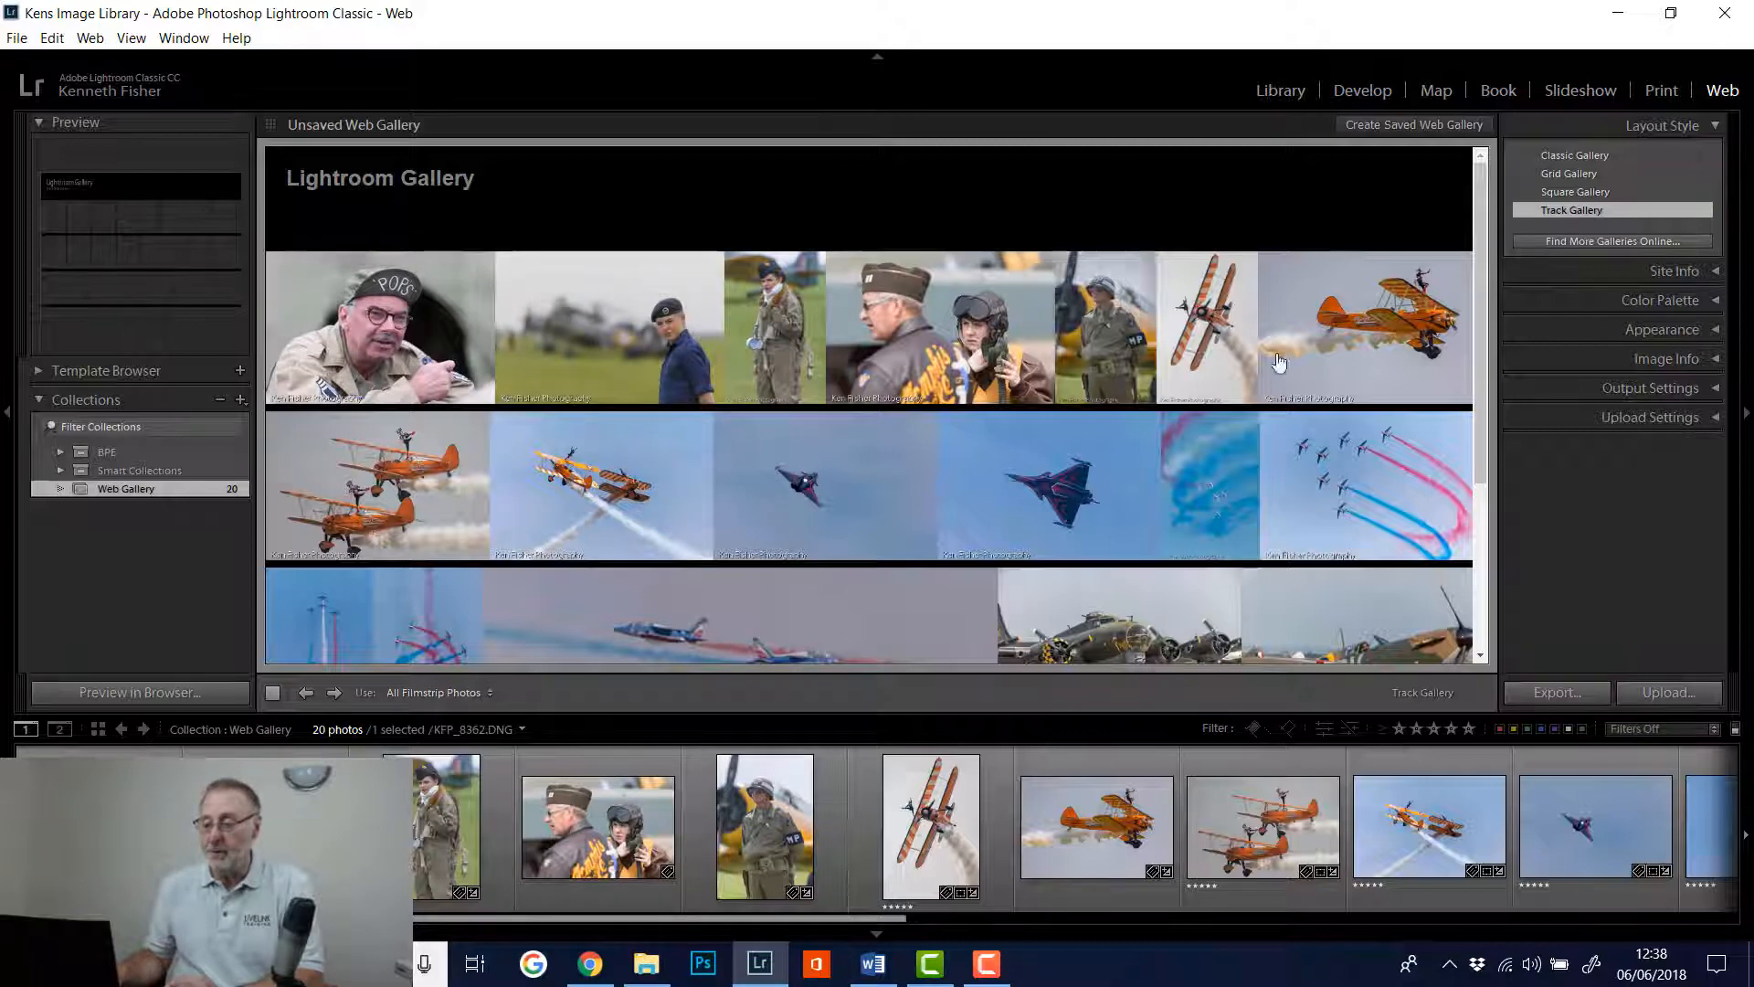
Look through the Track Gallery preview, view the photo of the two airmen enlarged, and return to the thumbnails
{"action": "scroll", "coordinate": [1473, 284], "scroll_direction": "down", "scroll_amount": 3}
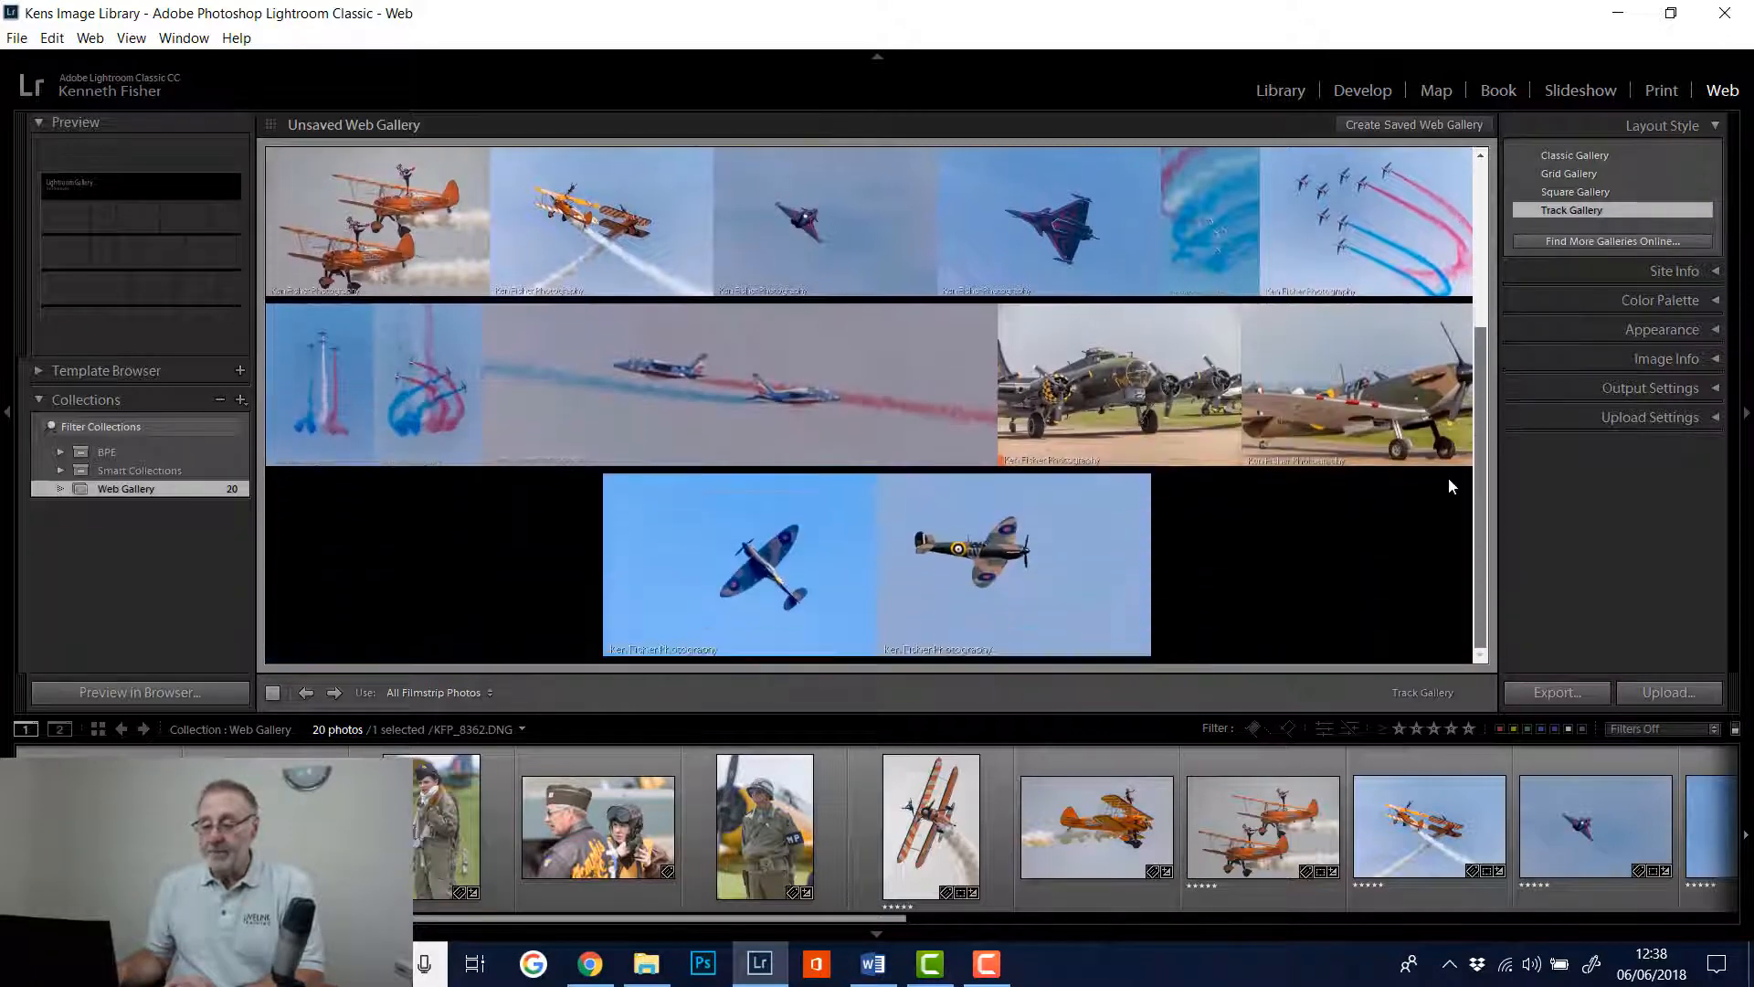
{"action": "scroll", "coordinate": [1468, 324], "scroll_direction": "up", "scroll_amount": 3}
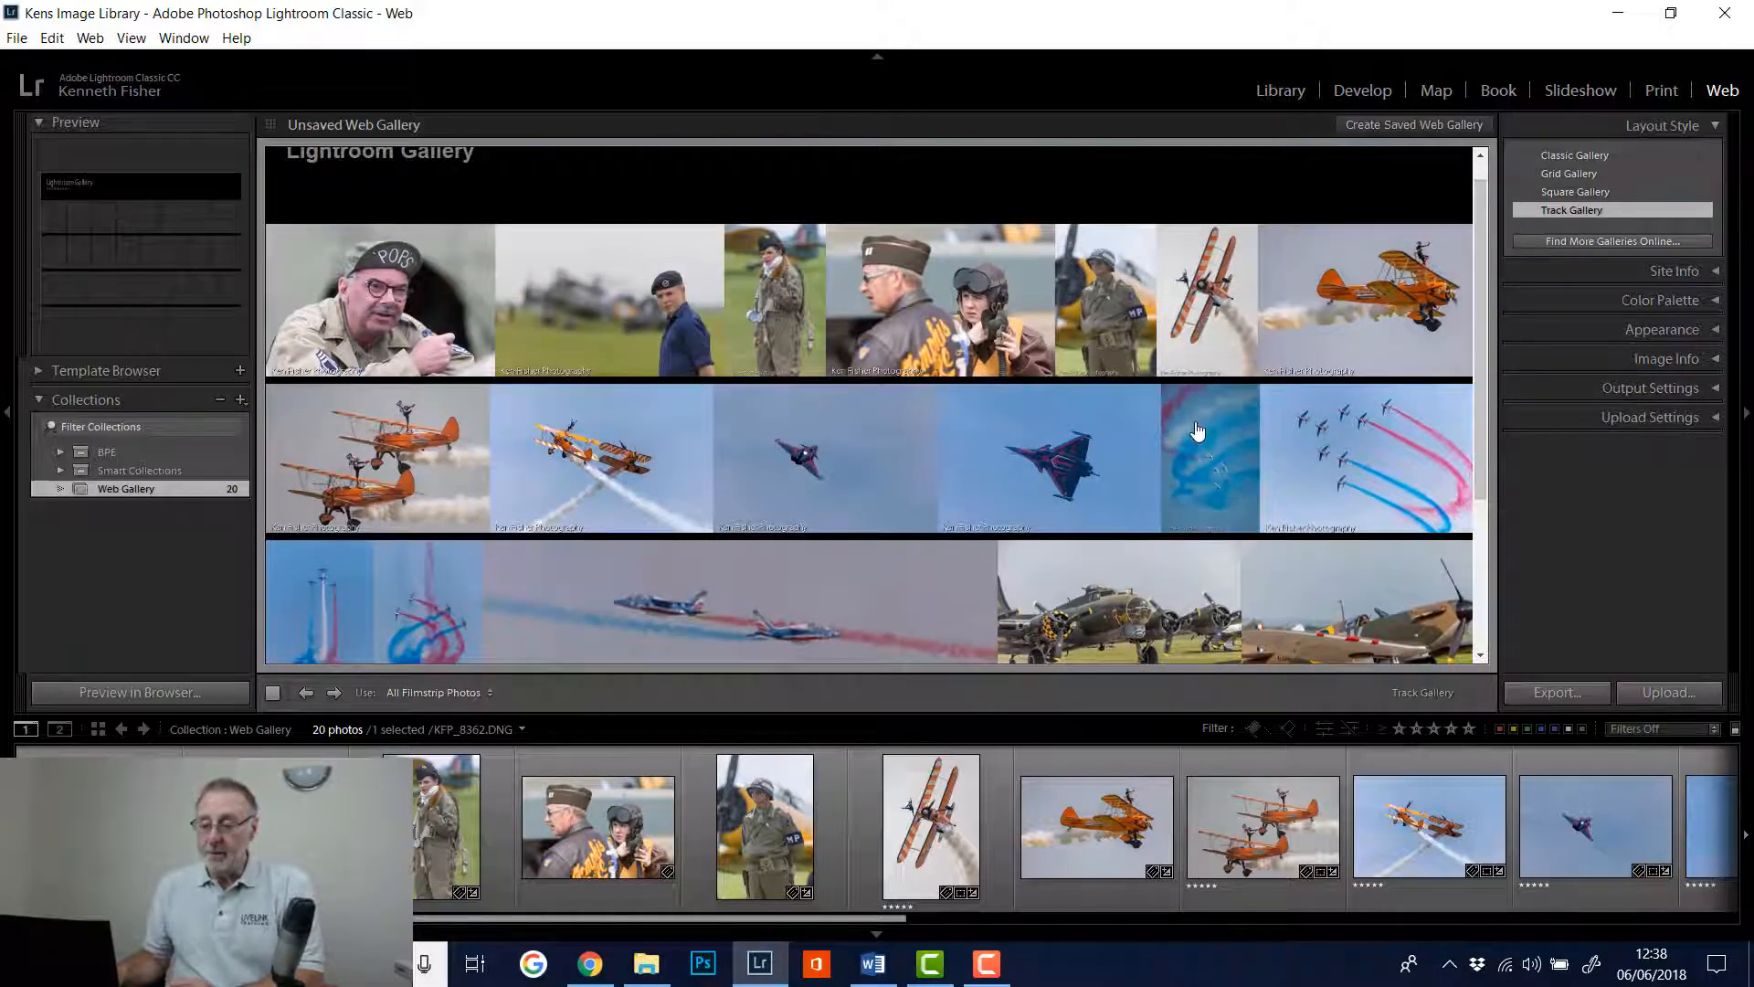
{"action": "left_click", "coordinate": [960, 324]}
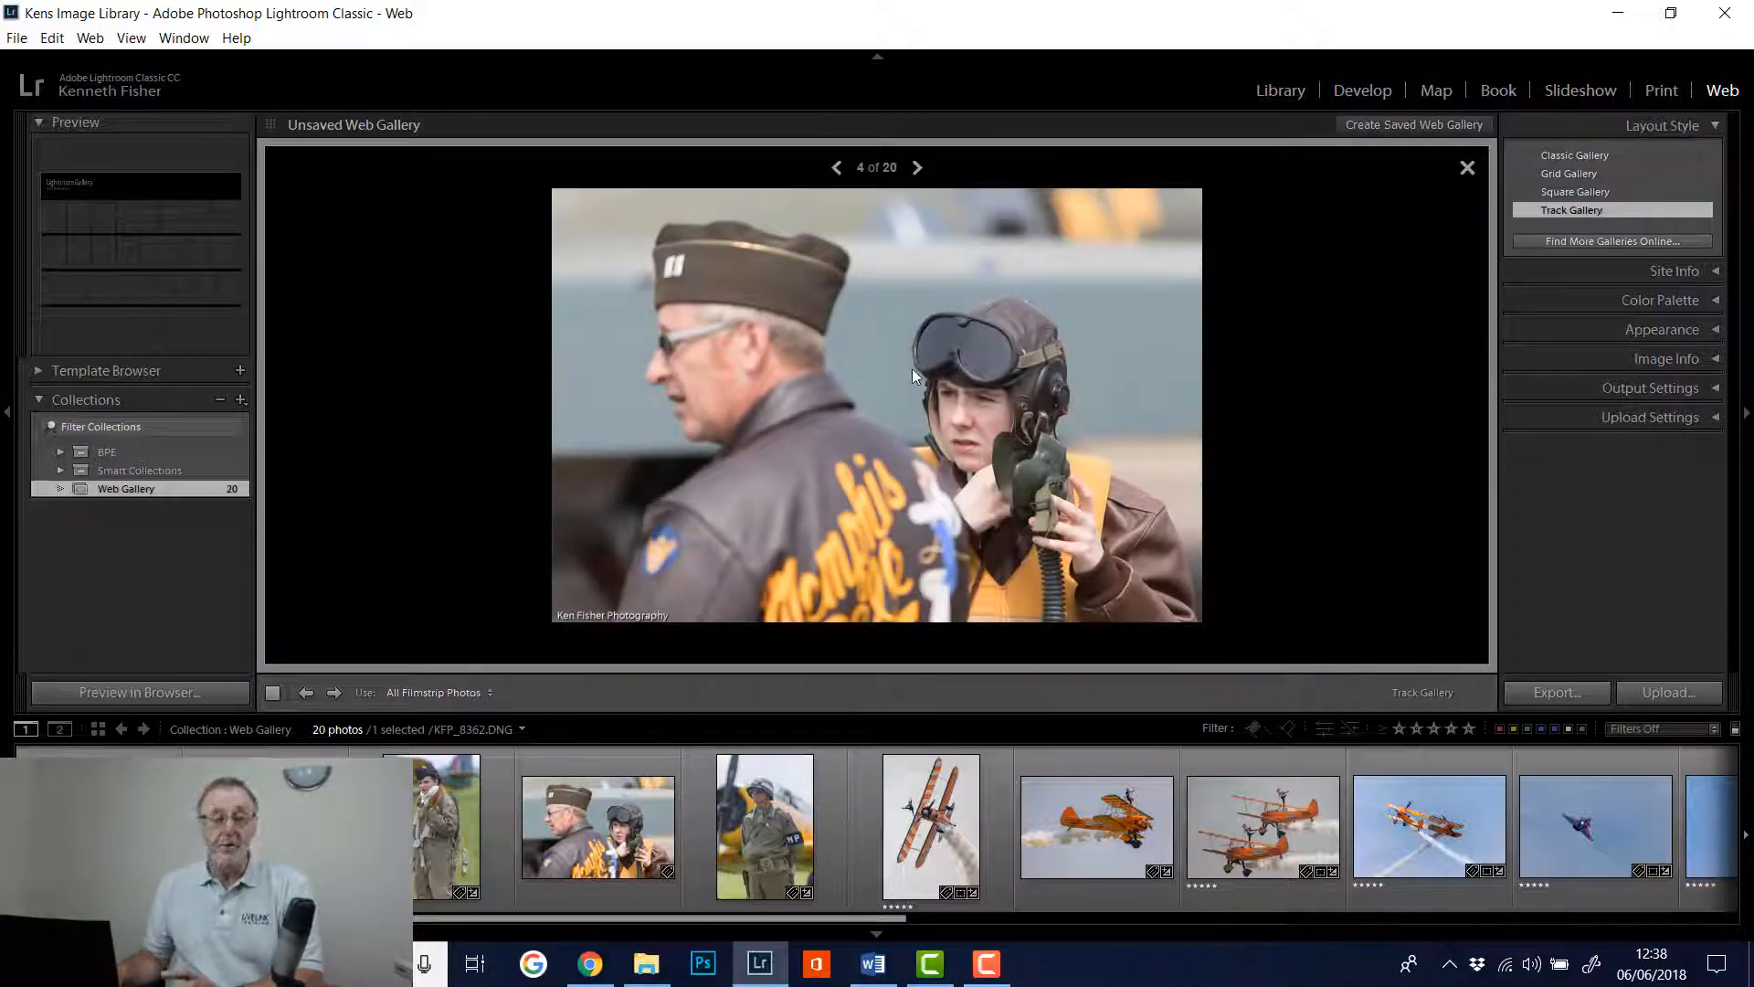
{"action": "left_click", "coordinate": [1467, 167]}
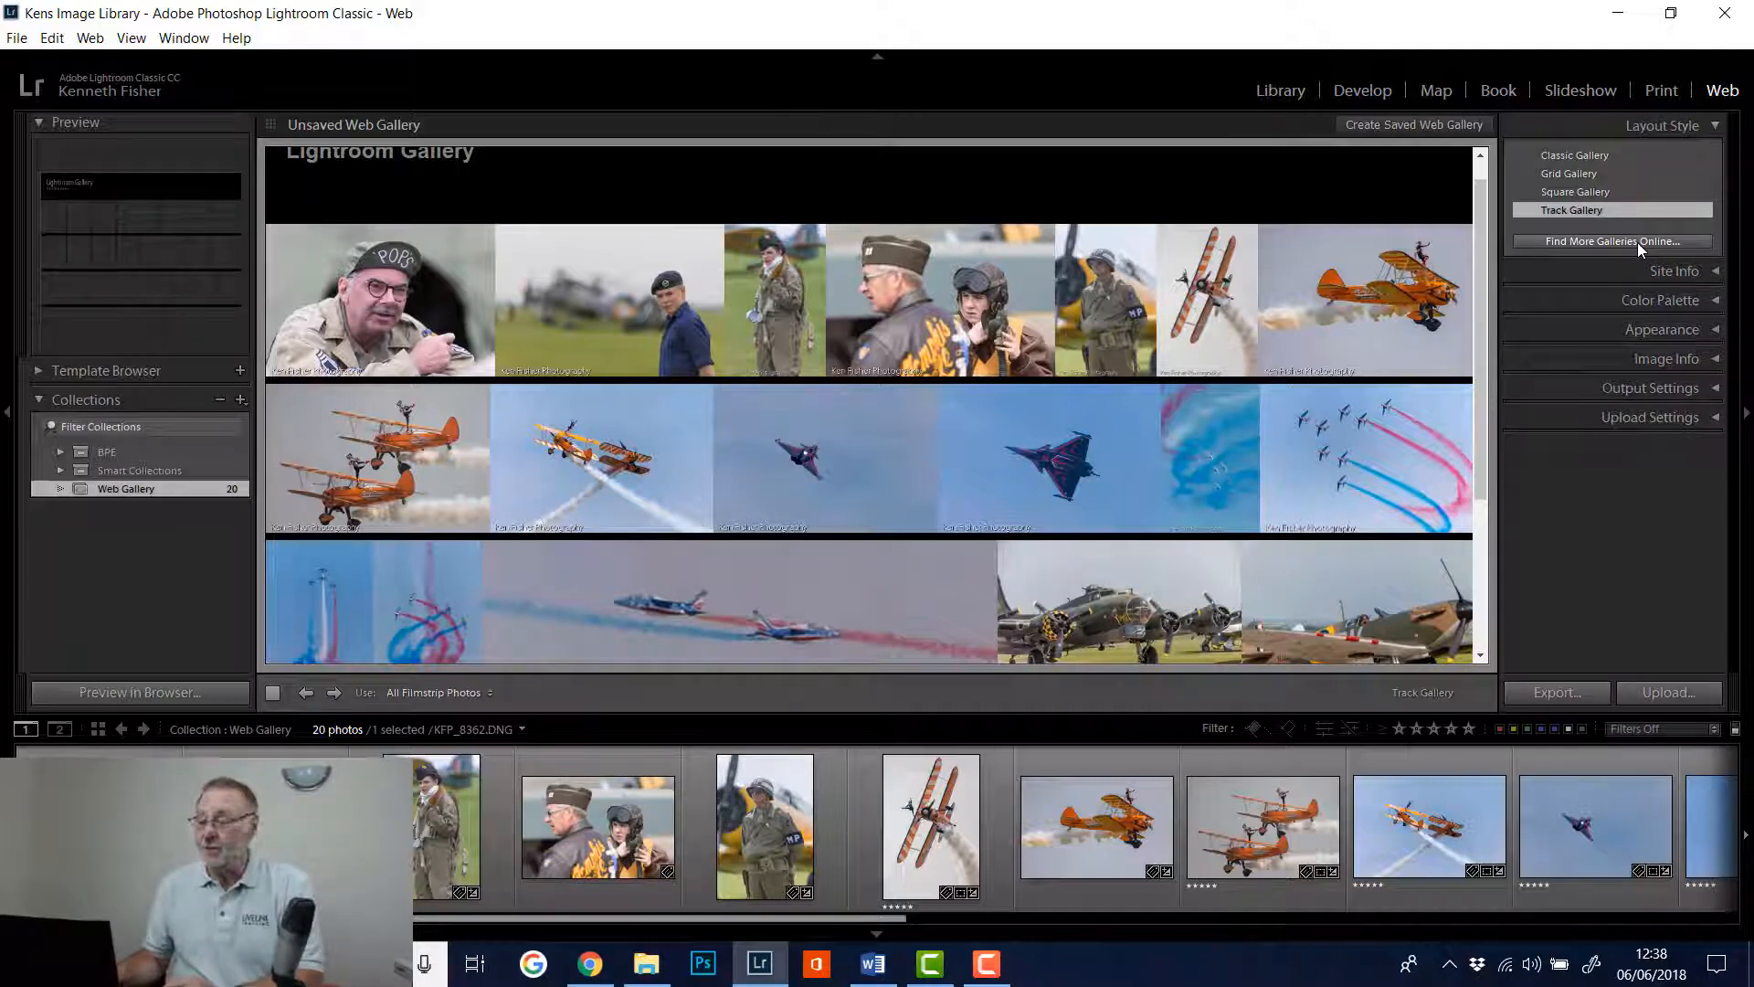
Review the gallery's title and author fields in Site Info and its background, text and icon colours in Color Palette
{"action": "left_click", "coordinate": [1718, 127]}
{"action": "left_click", "coordinate": [1714, 157]}
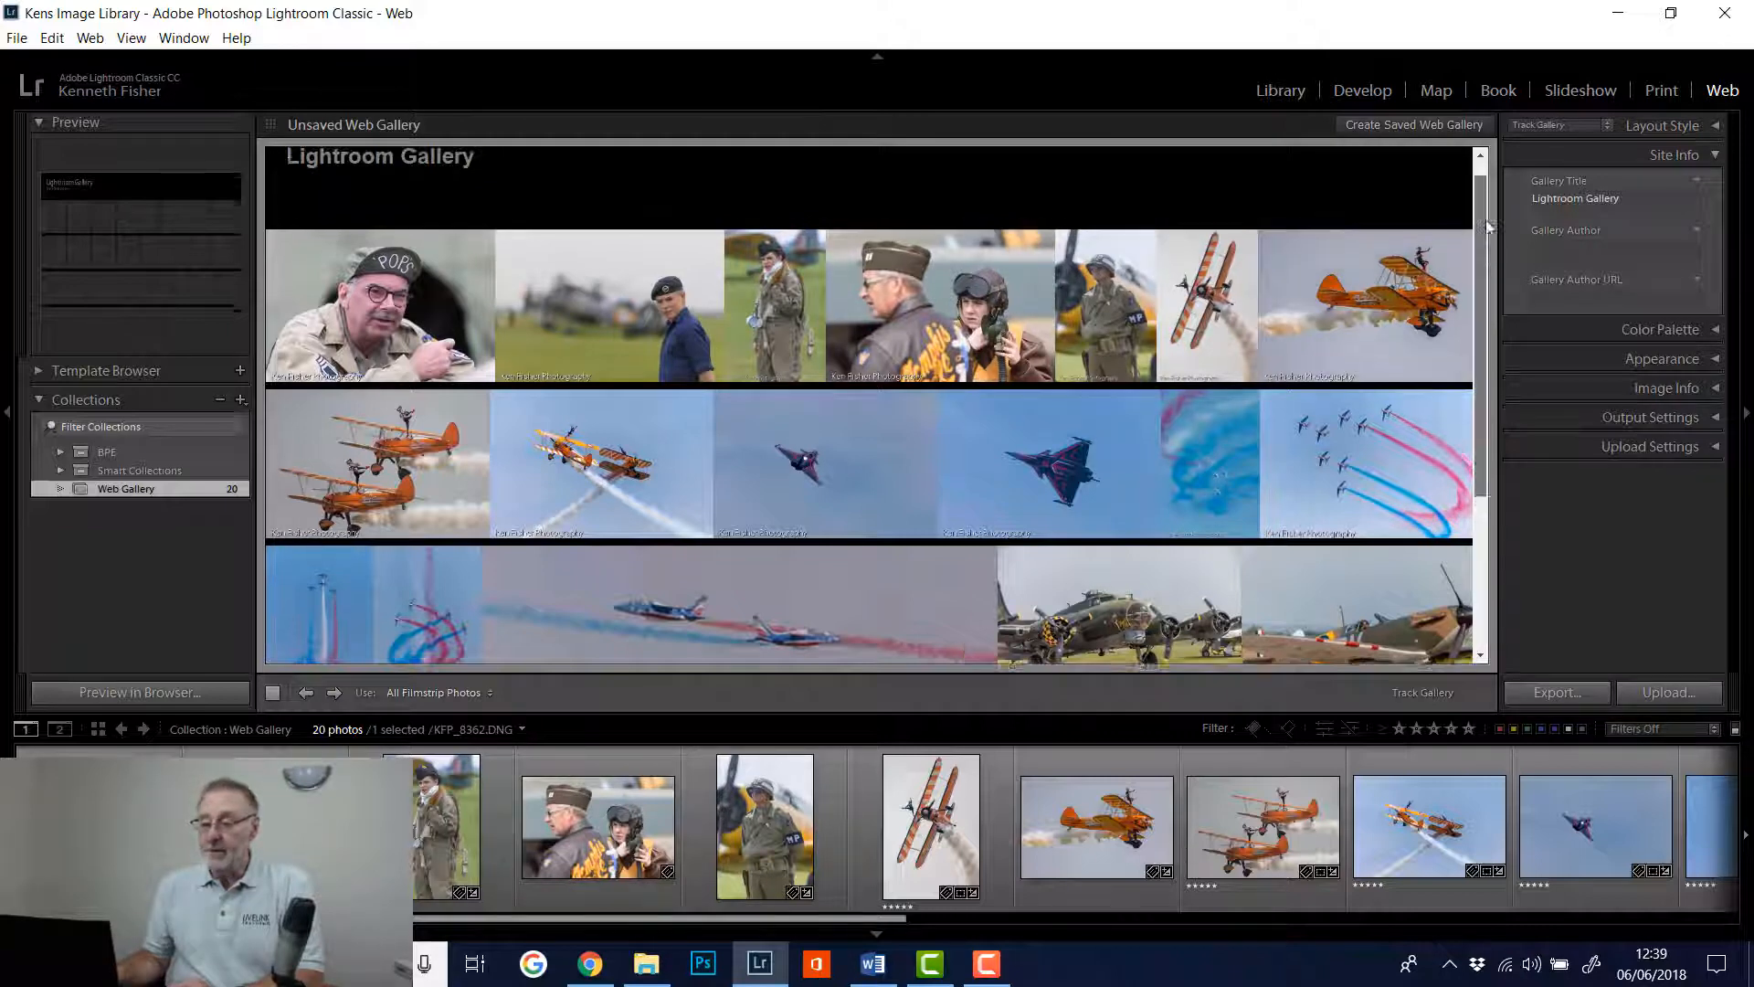
{"action": "scroll", "coordinate": [1370, 228], "scroll_direction": "up", "scroll_amount": 1}
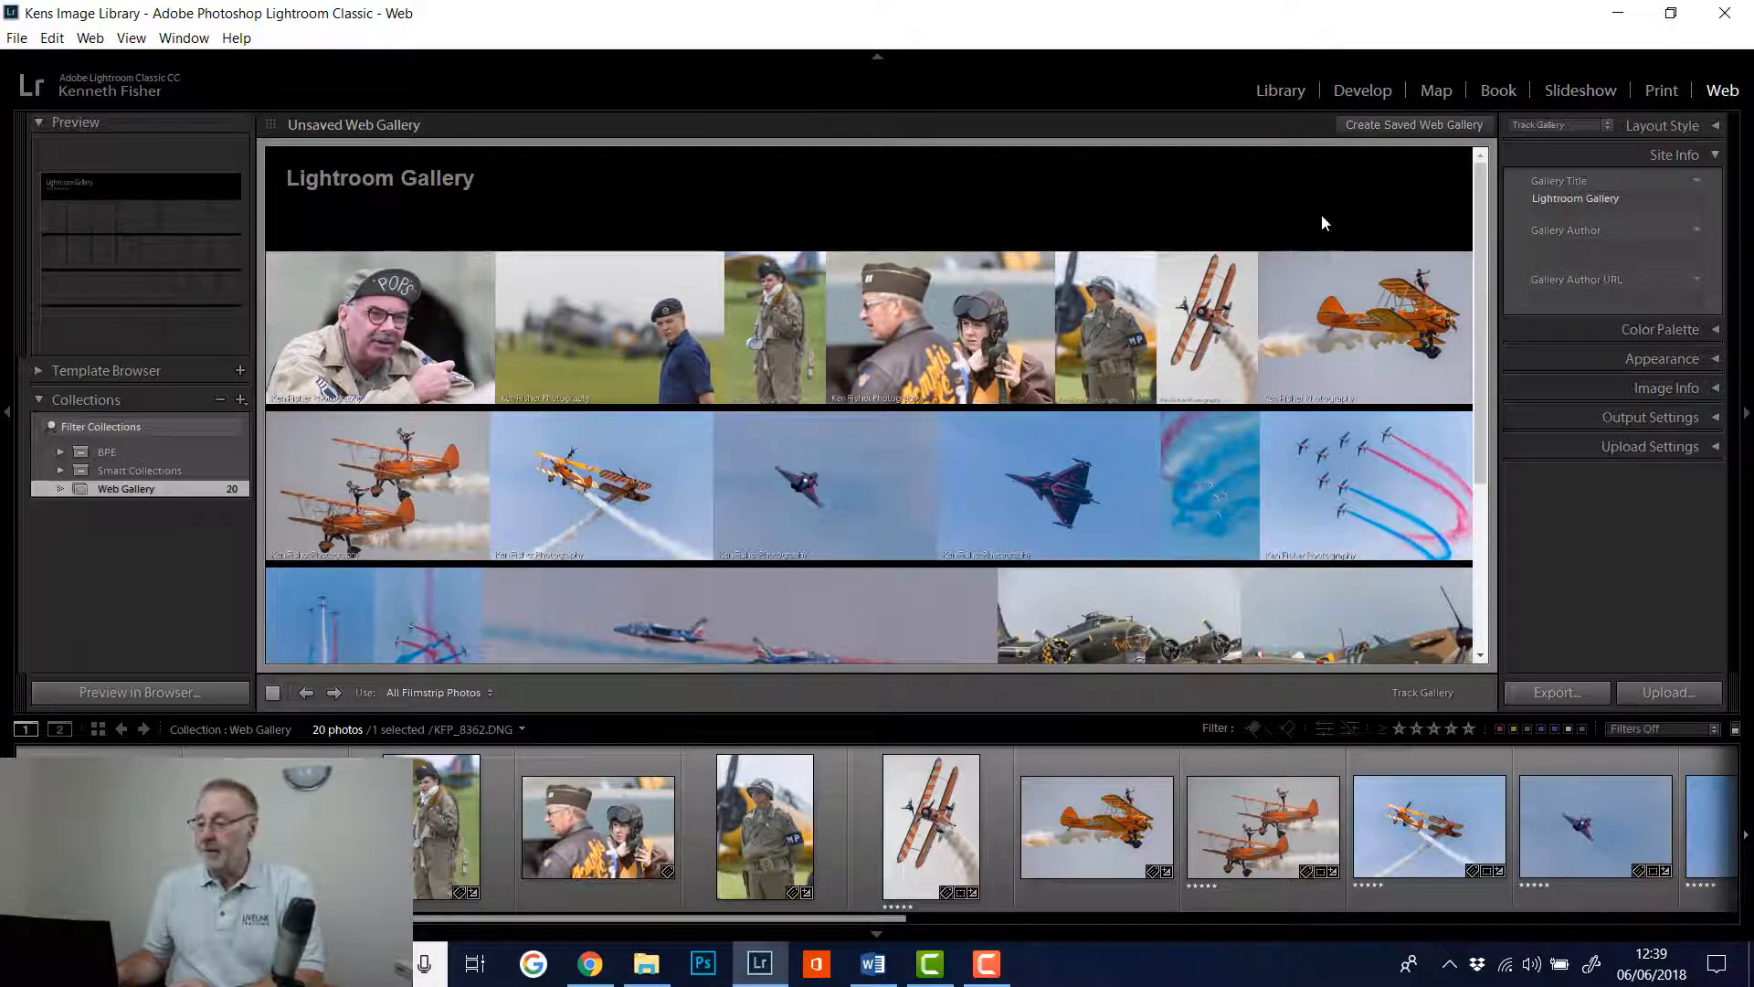
{"action": "left_click", "coordinate": [1590, 249]}
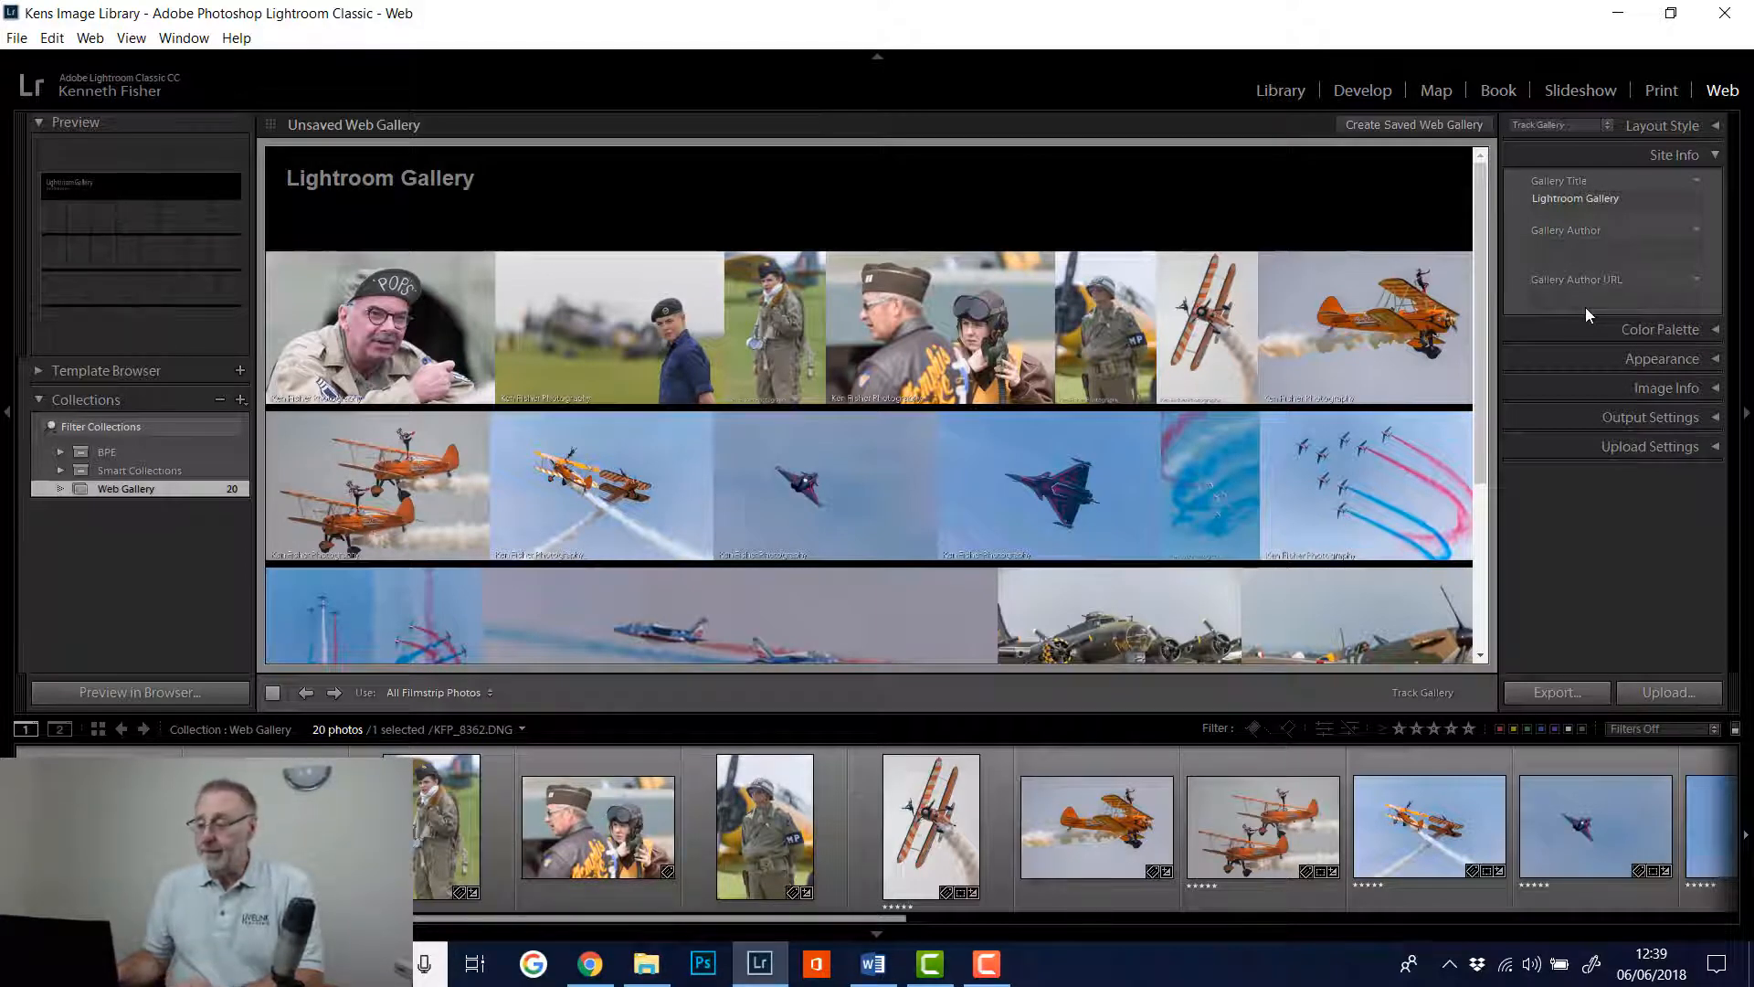
{"action": "left_click", "coordinate": [1715, 156]}
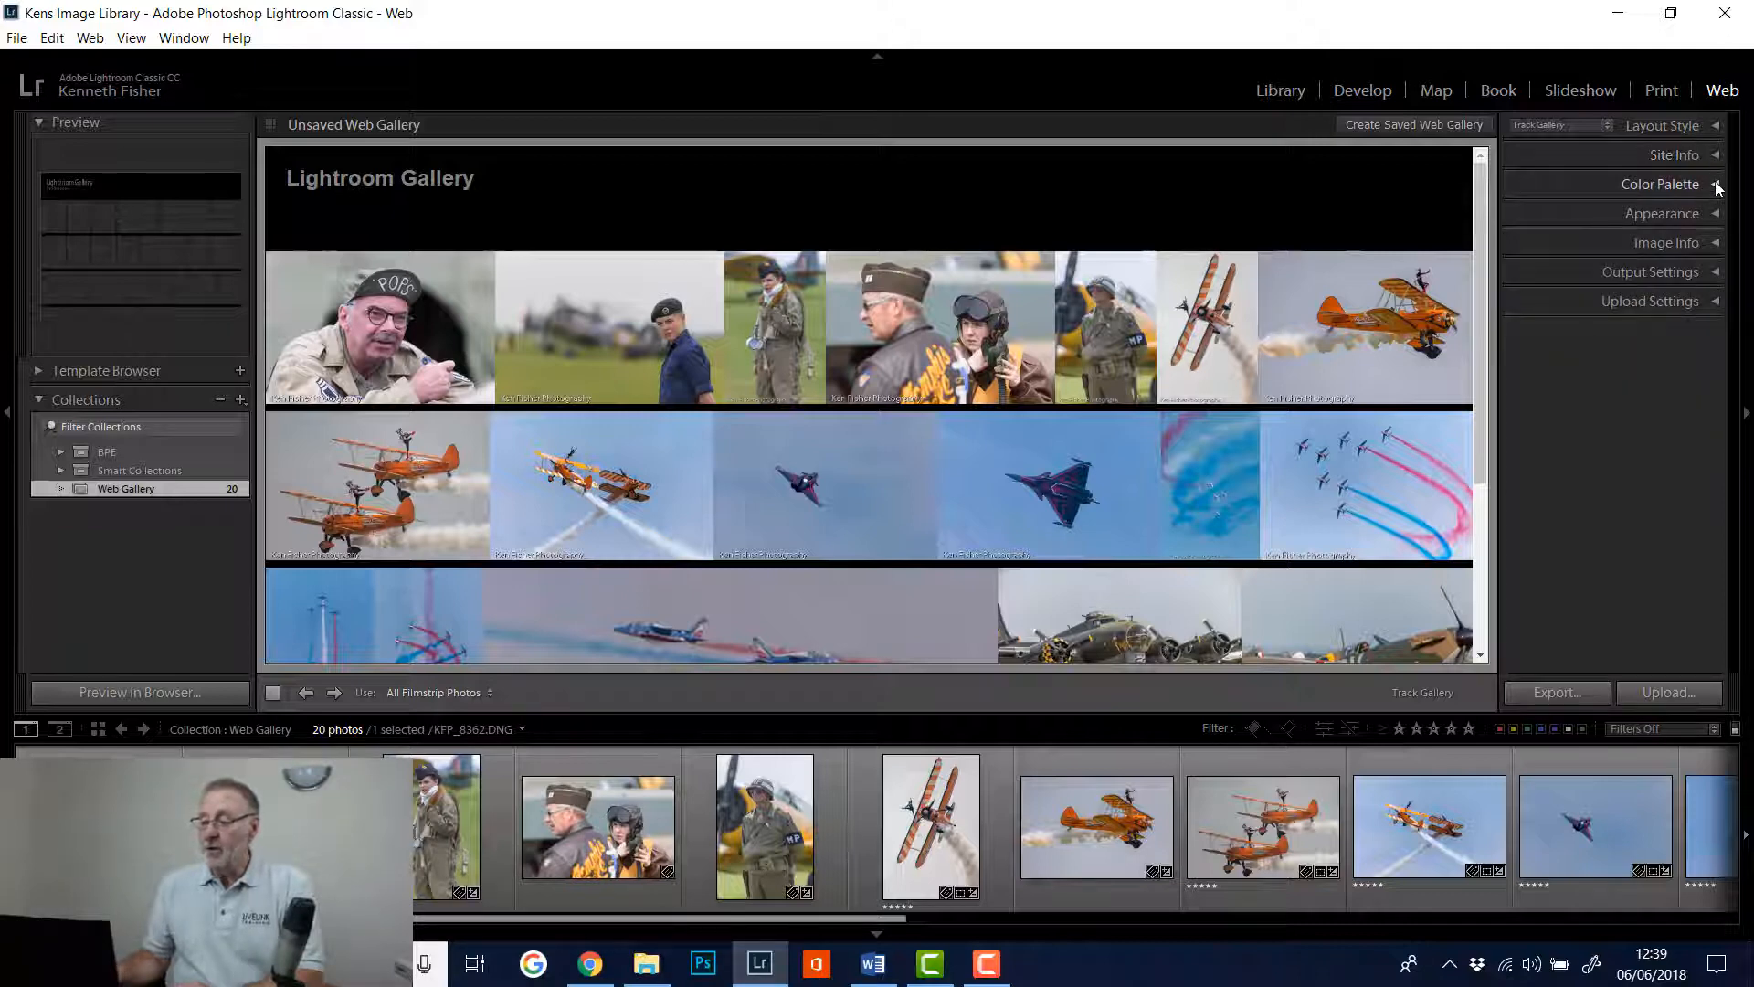
{"action": "left_click", "coordinate": [1716, 186]}
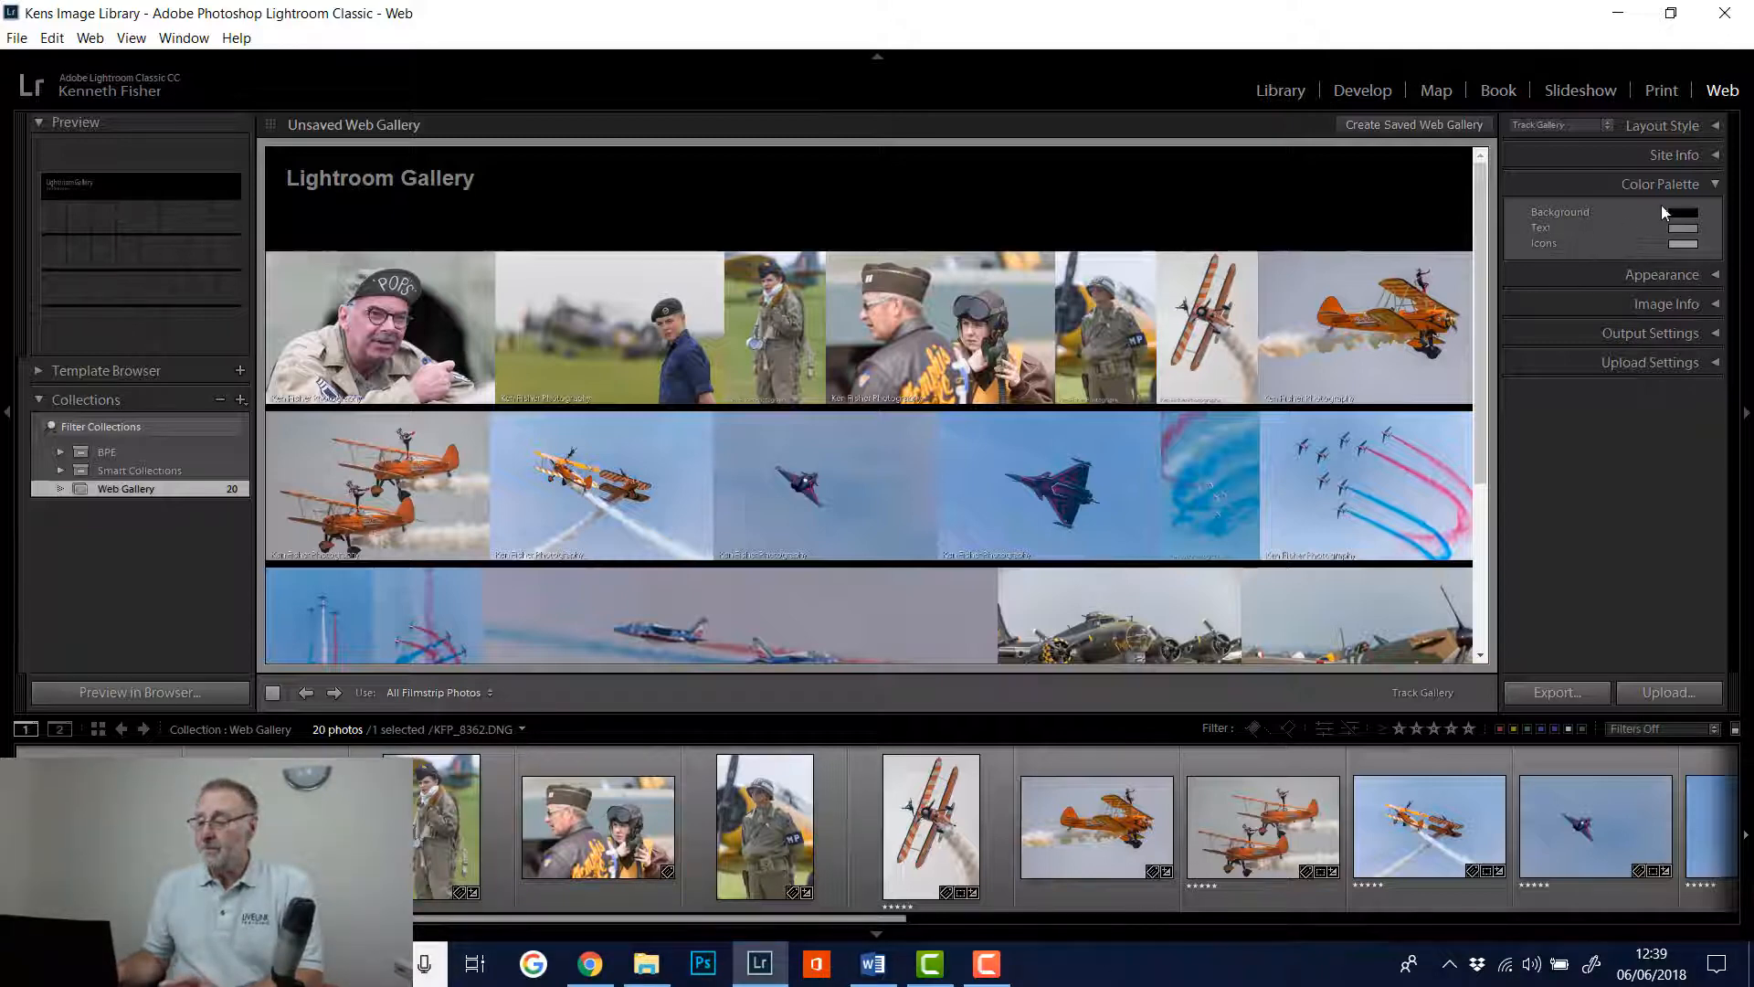
{"action": "left_click", "coordinate": [1681, 184]}
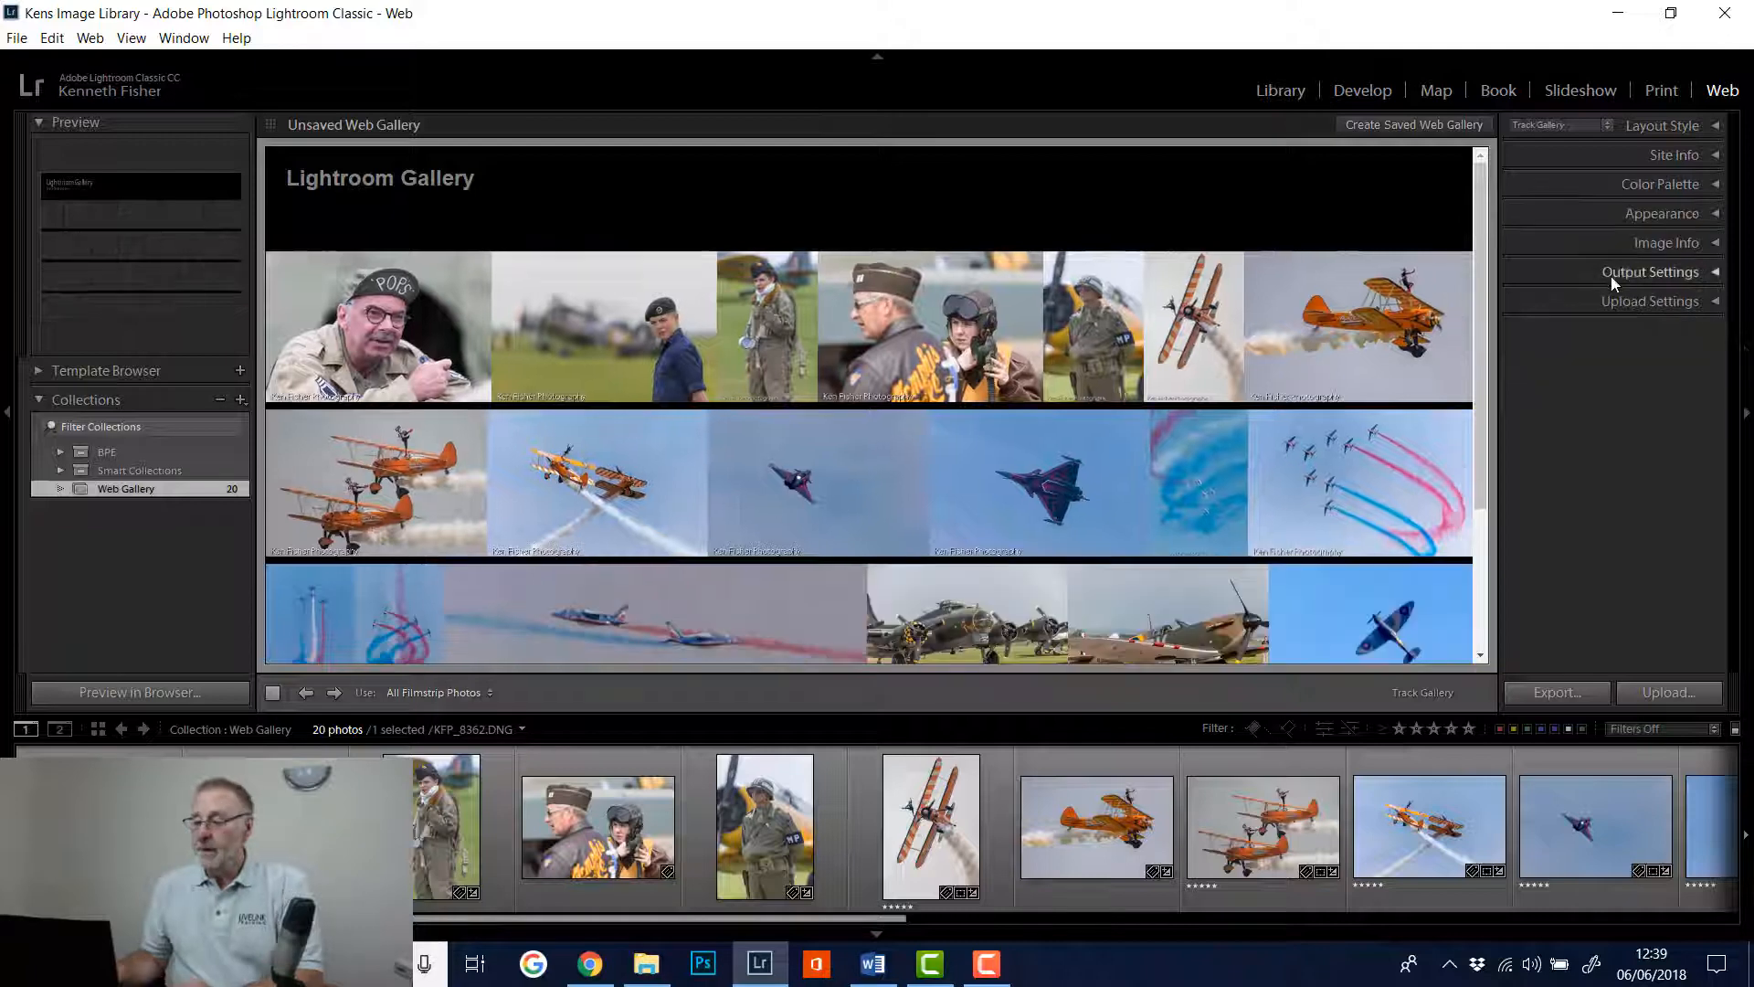
Set the Track Gallery's row height to 178 in the appearance settings
{"action": "left_click", "coordinate": [1712, 214]}
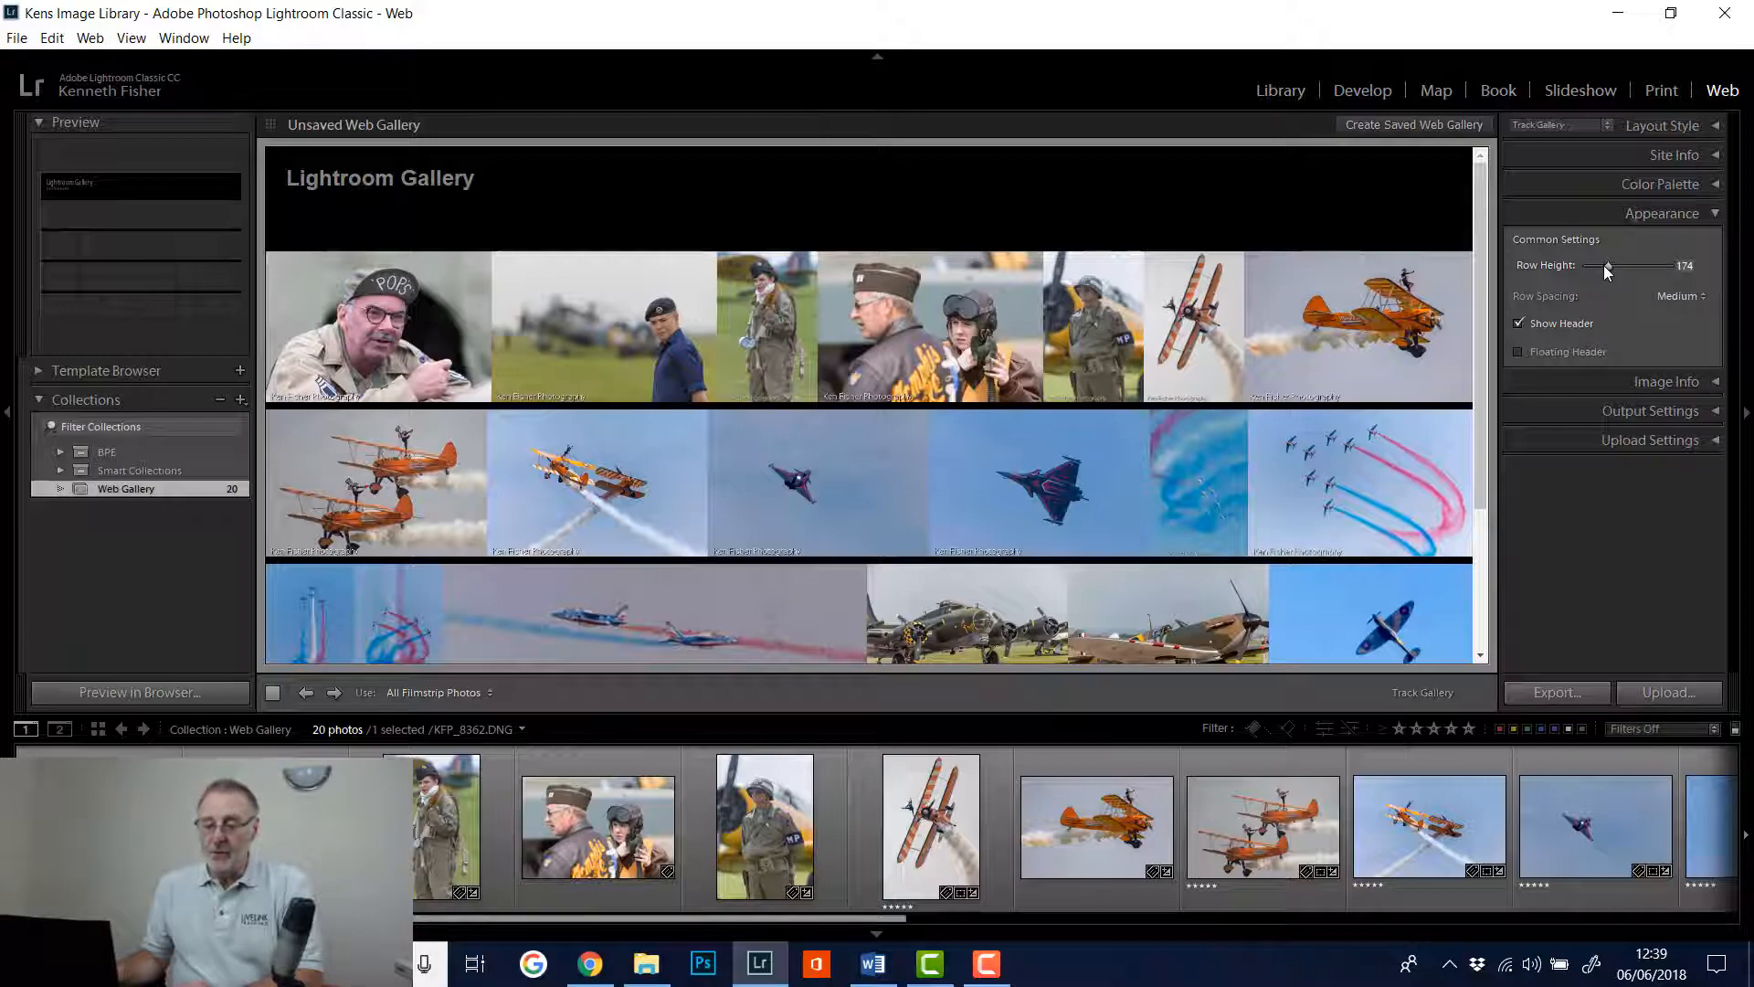
{"action": "mouse_move", "coordinate": [1604, 265]}
{"action": "left_mouse_down"}
{"action": "mouse_move", "coordinate": [1577, 269]}
{"action": "mouse_move", "coordinate": [1604, 270]}
{"action": "left_mouse_up"}
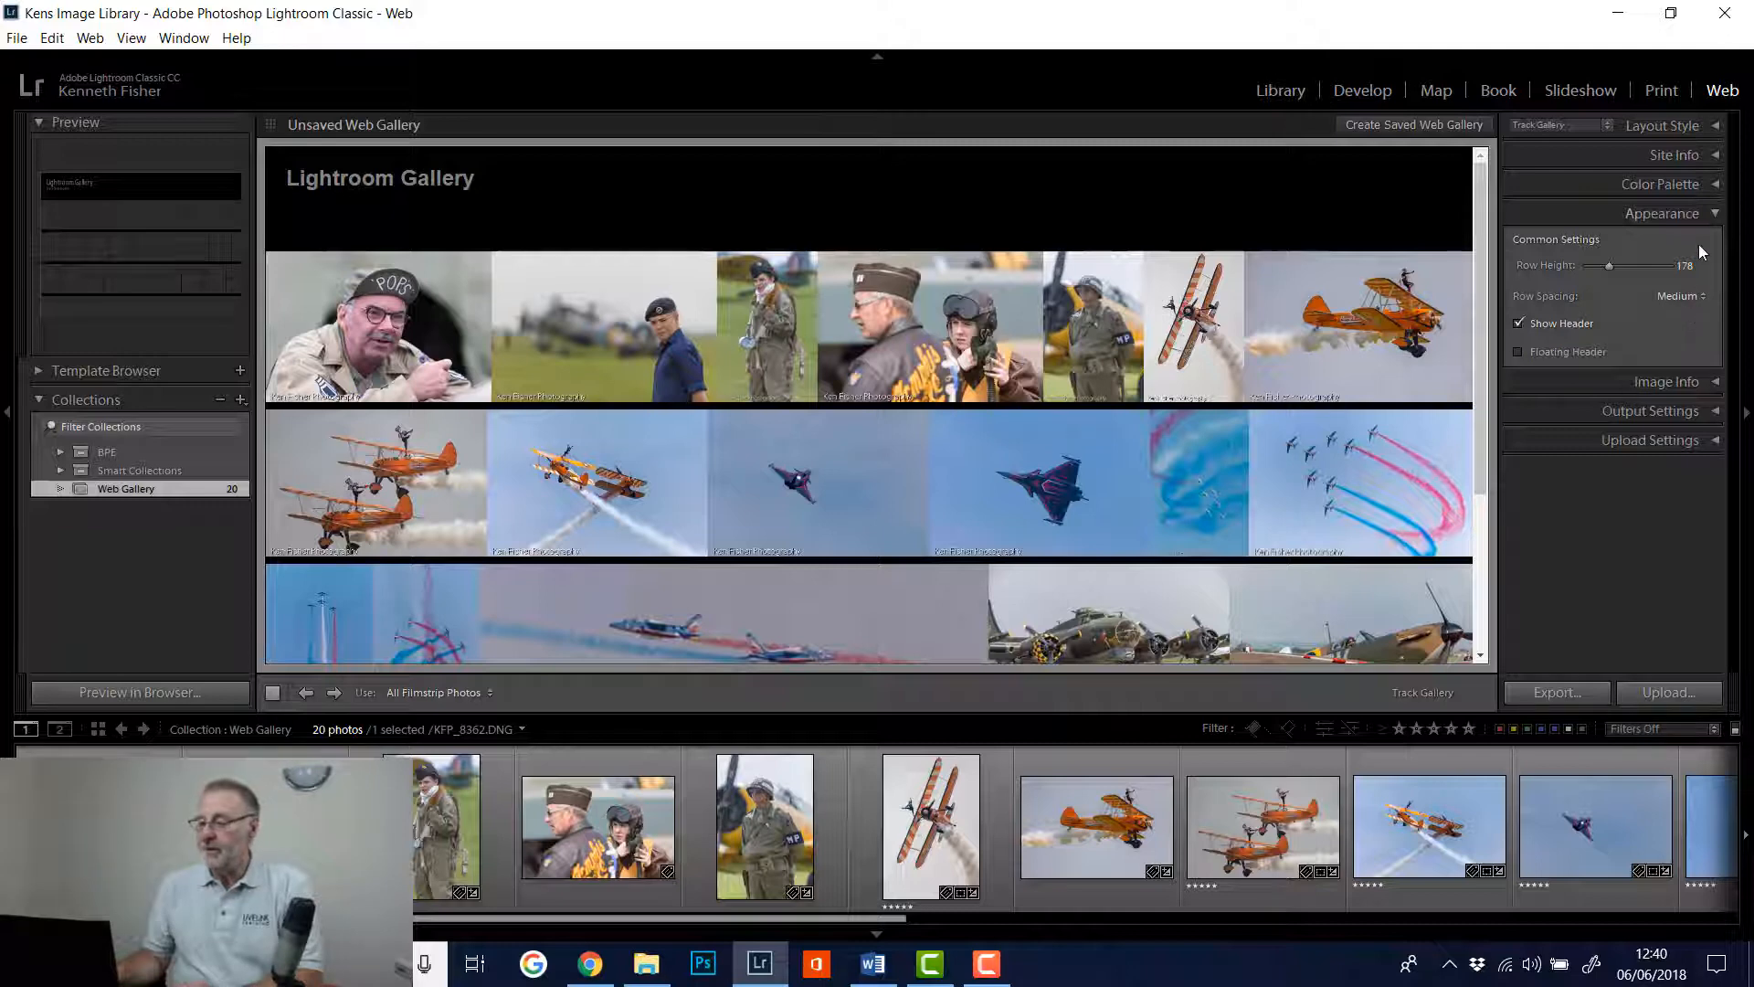
{"action": "left_click", "coordinate": [1713, 214]}
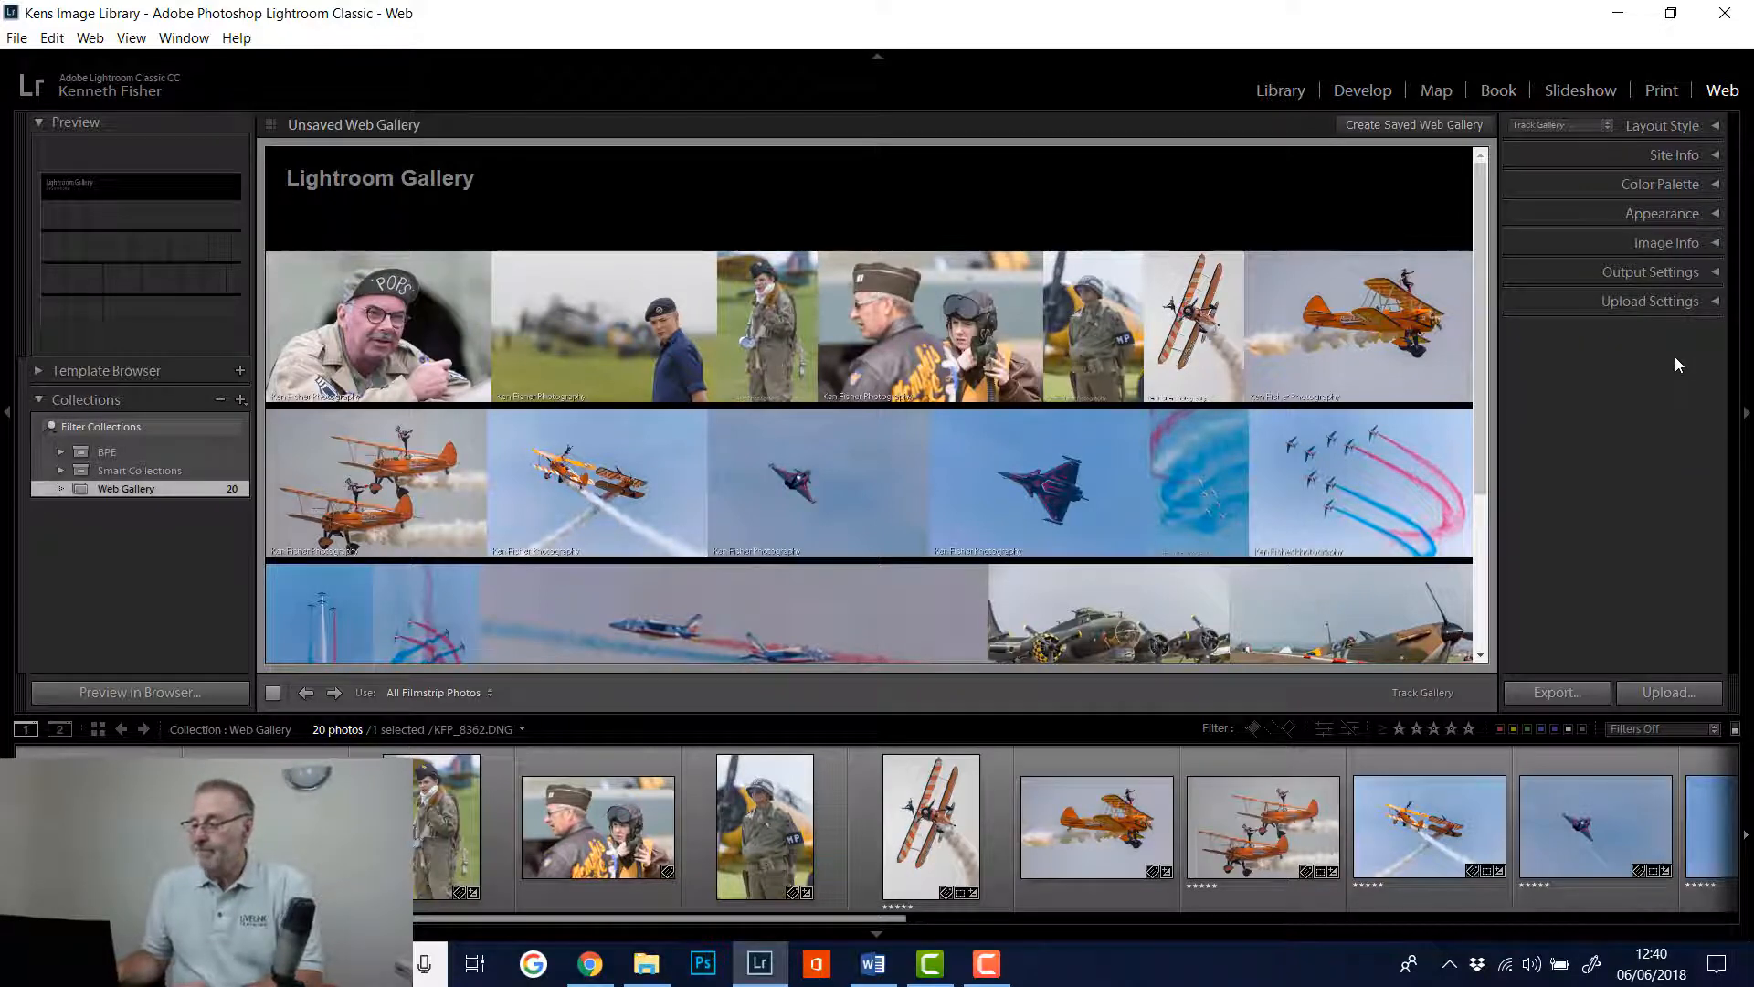
Set the gallery images' Title label to show Equipment in the image info settings
{"action": "left_click", "coordinate": [1715, 243]}
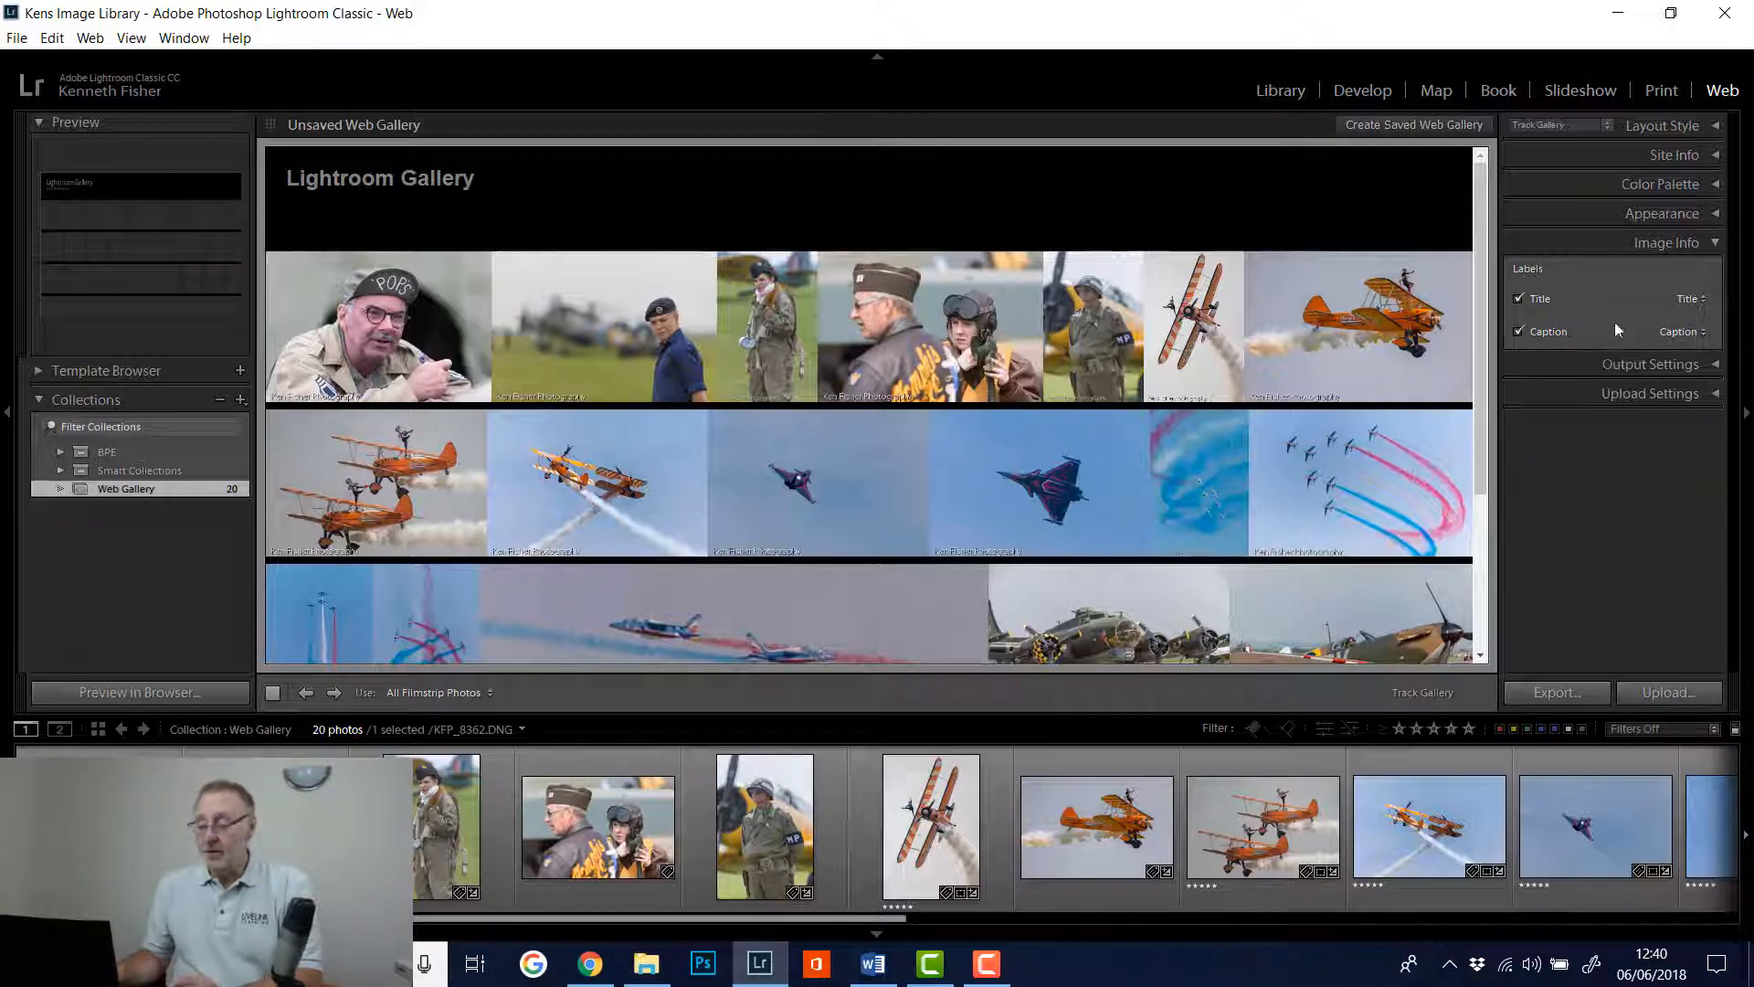
{"action": "left_click", "coordinate": [1704, 302]}
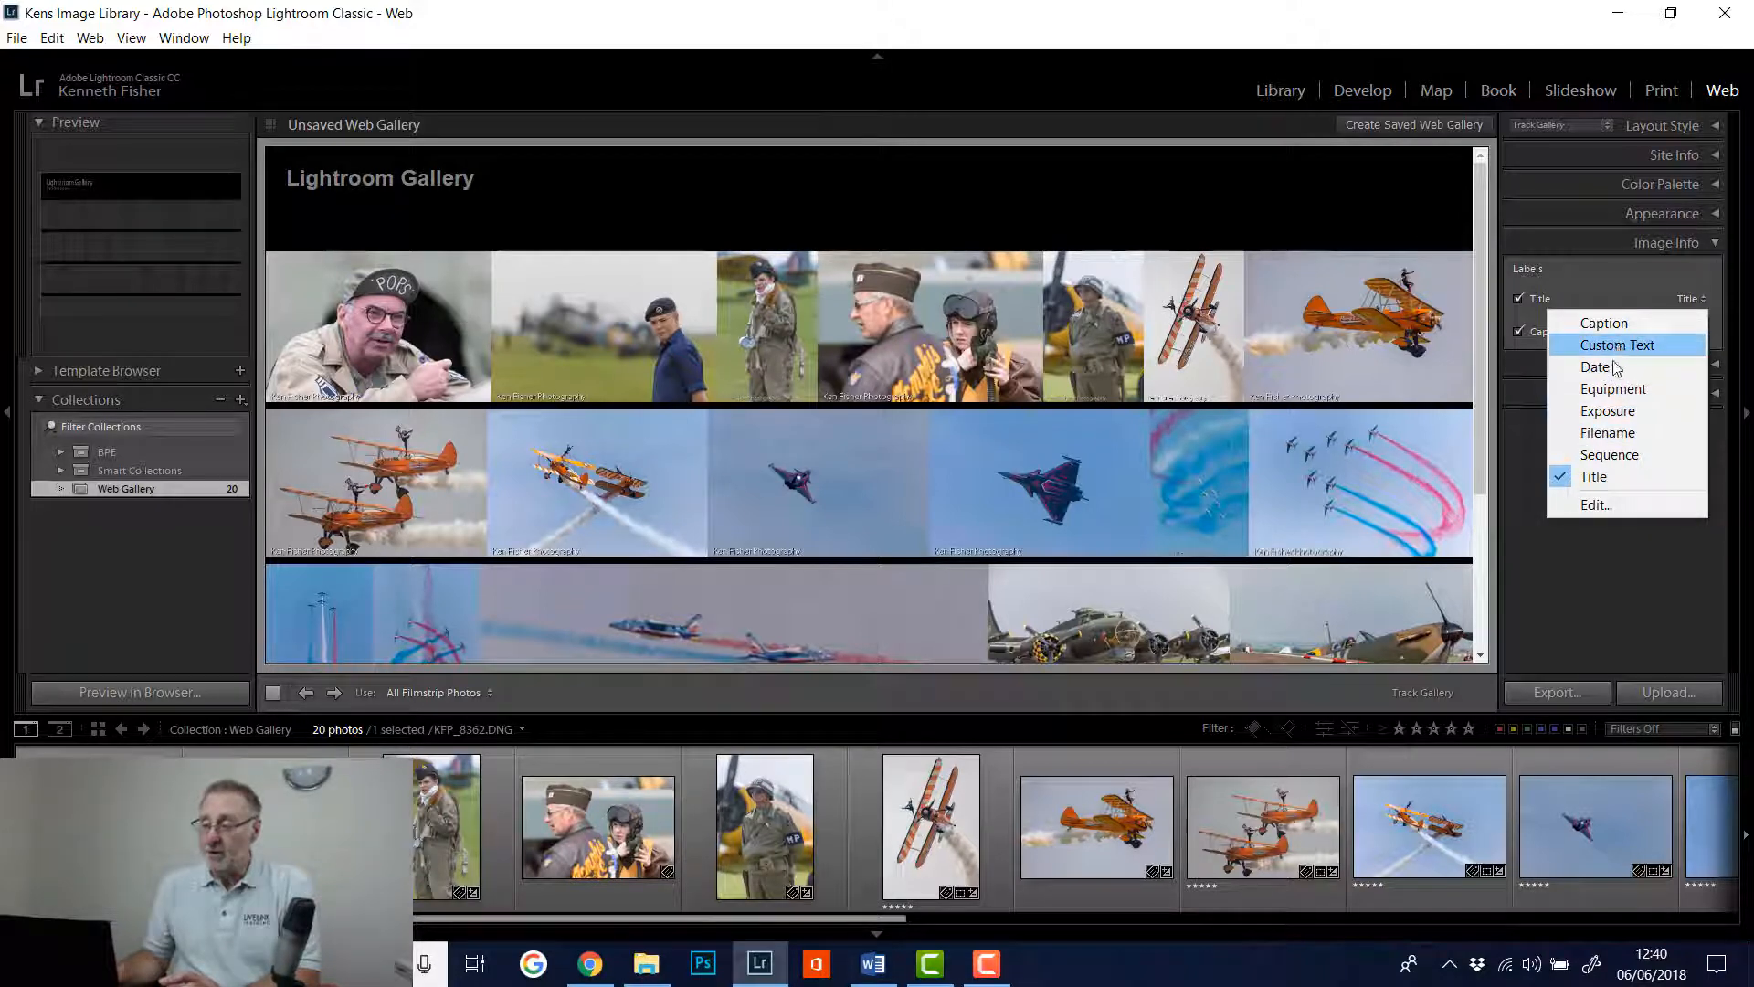
{"action": "left_click", "coordinate": [1612, 390]}
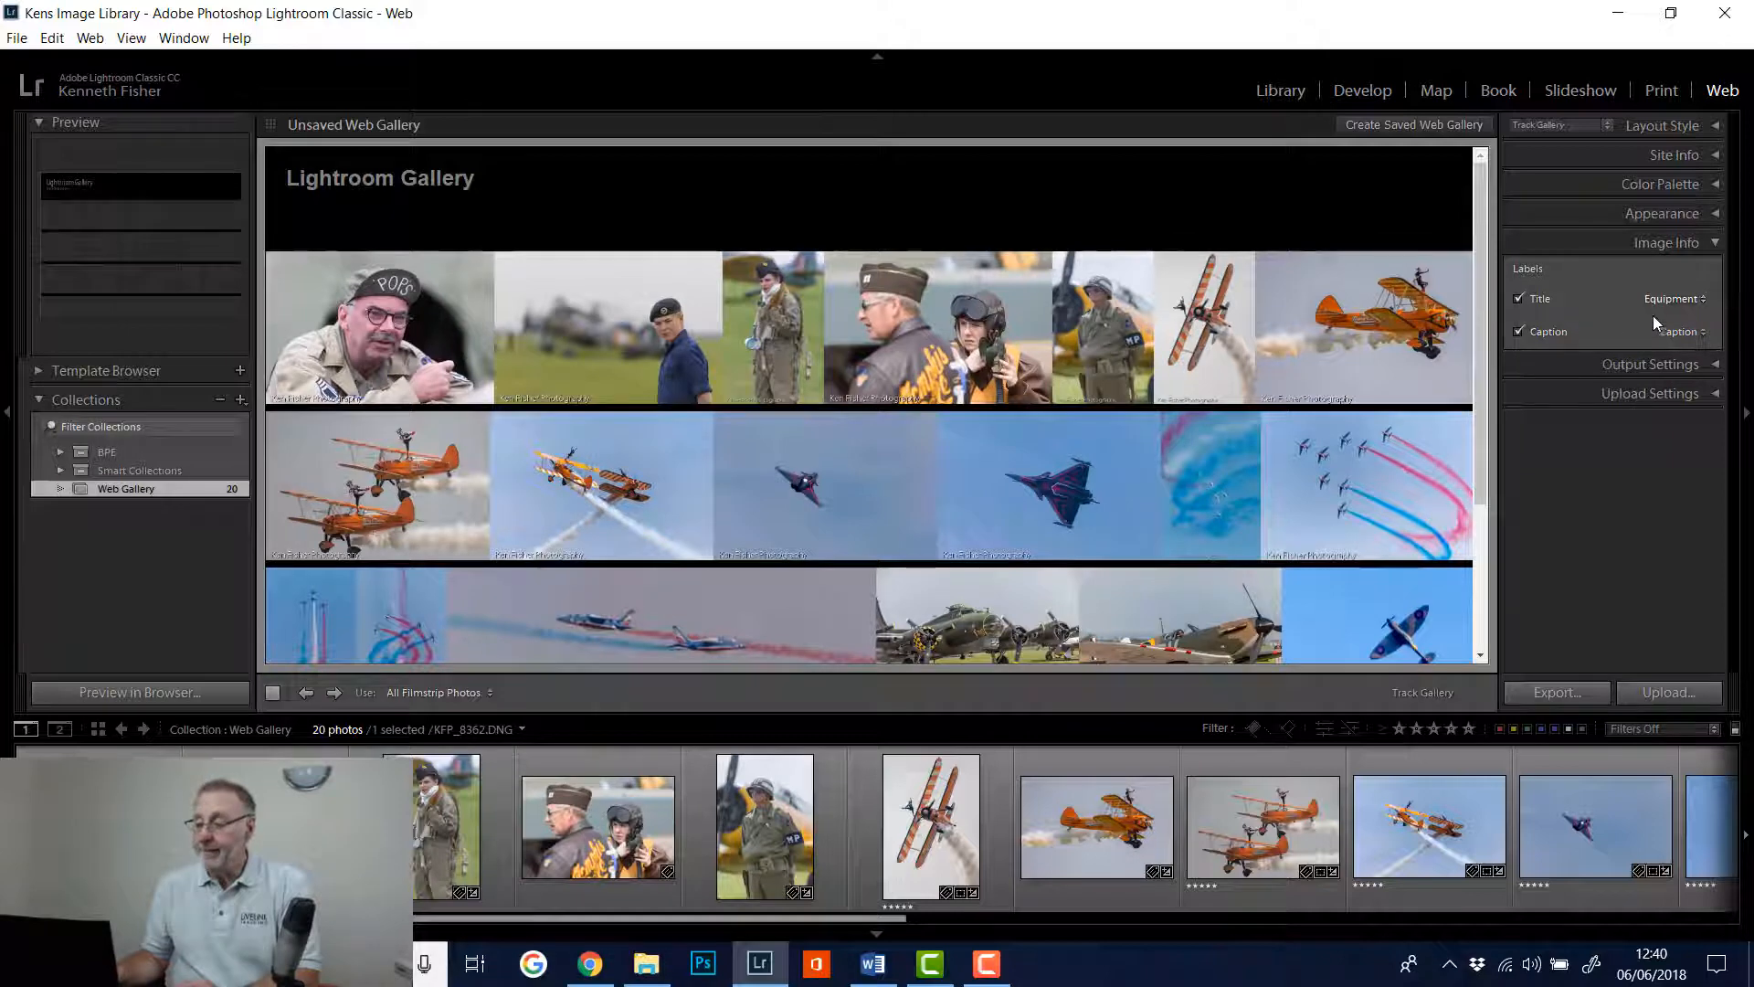
{"action": "left_click", "coordinate": [1702, 363]}
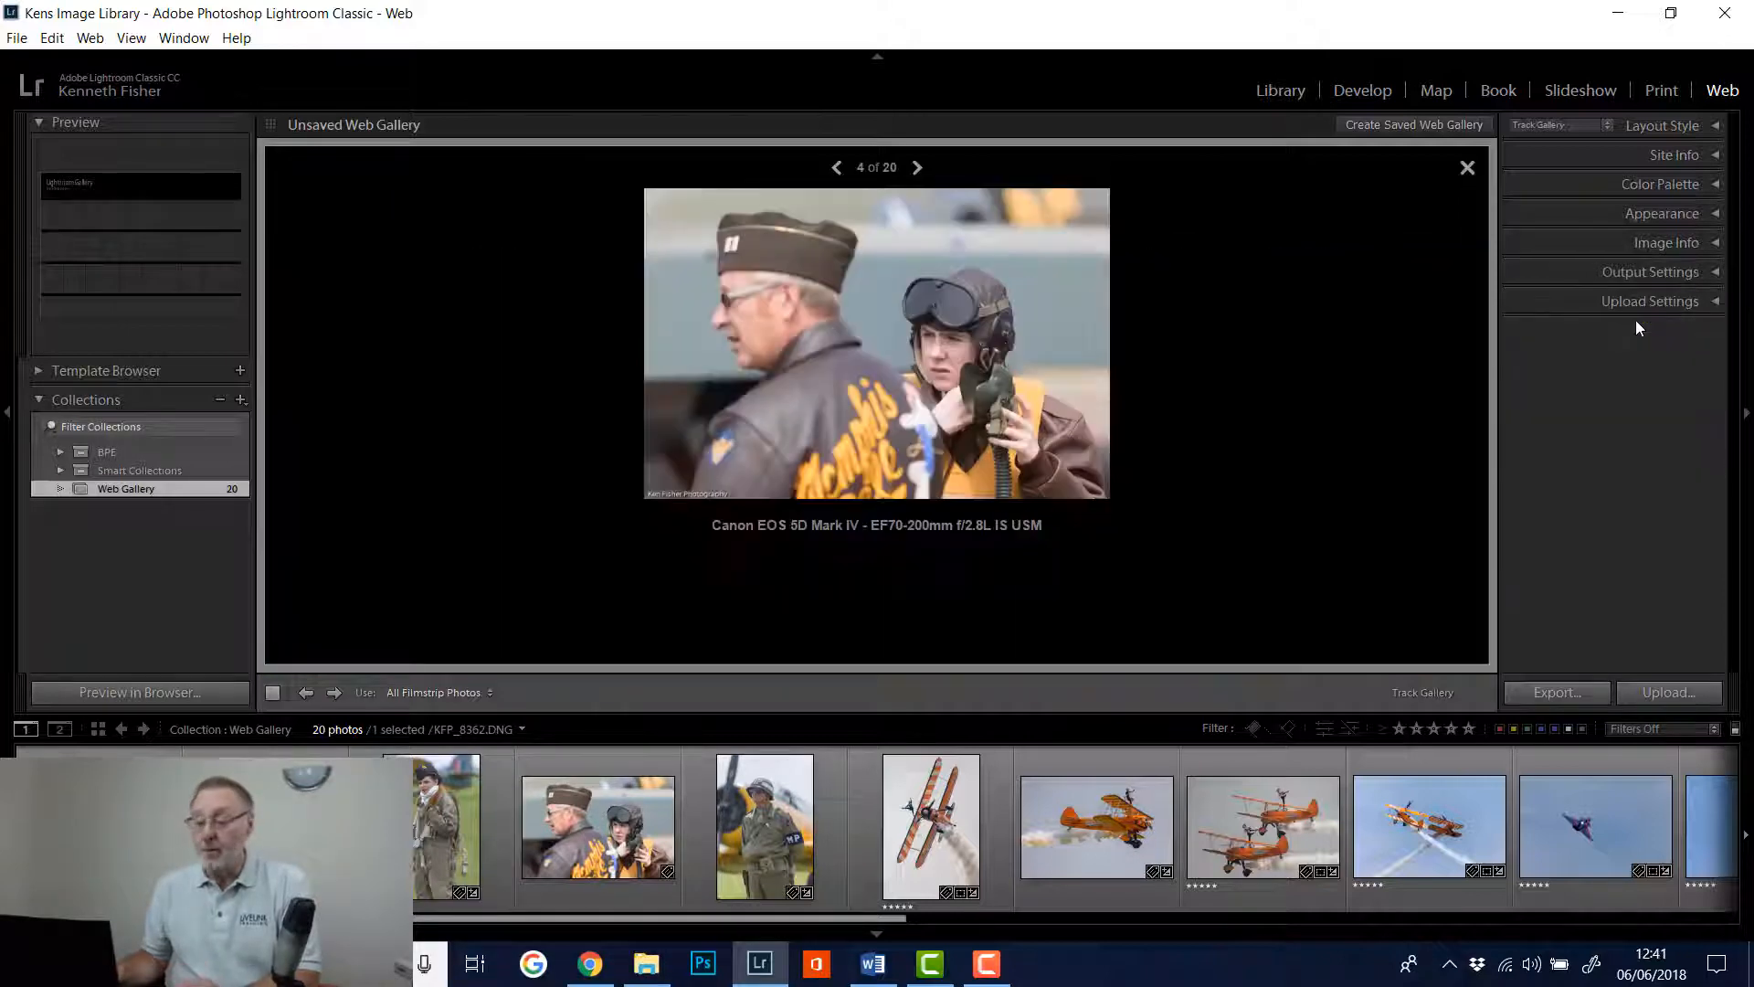
Set the large images' quality to 100 and their metadata to Copyright Only in the output settings
{"action": "left_click", "coordinate": [1714, 274]}
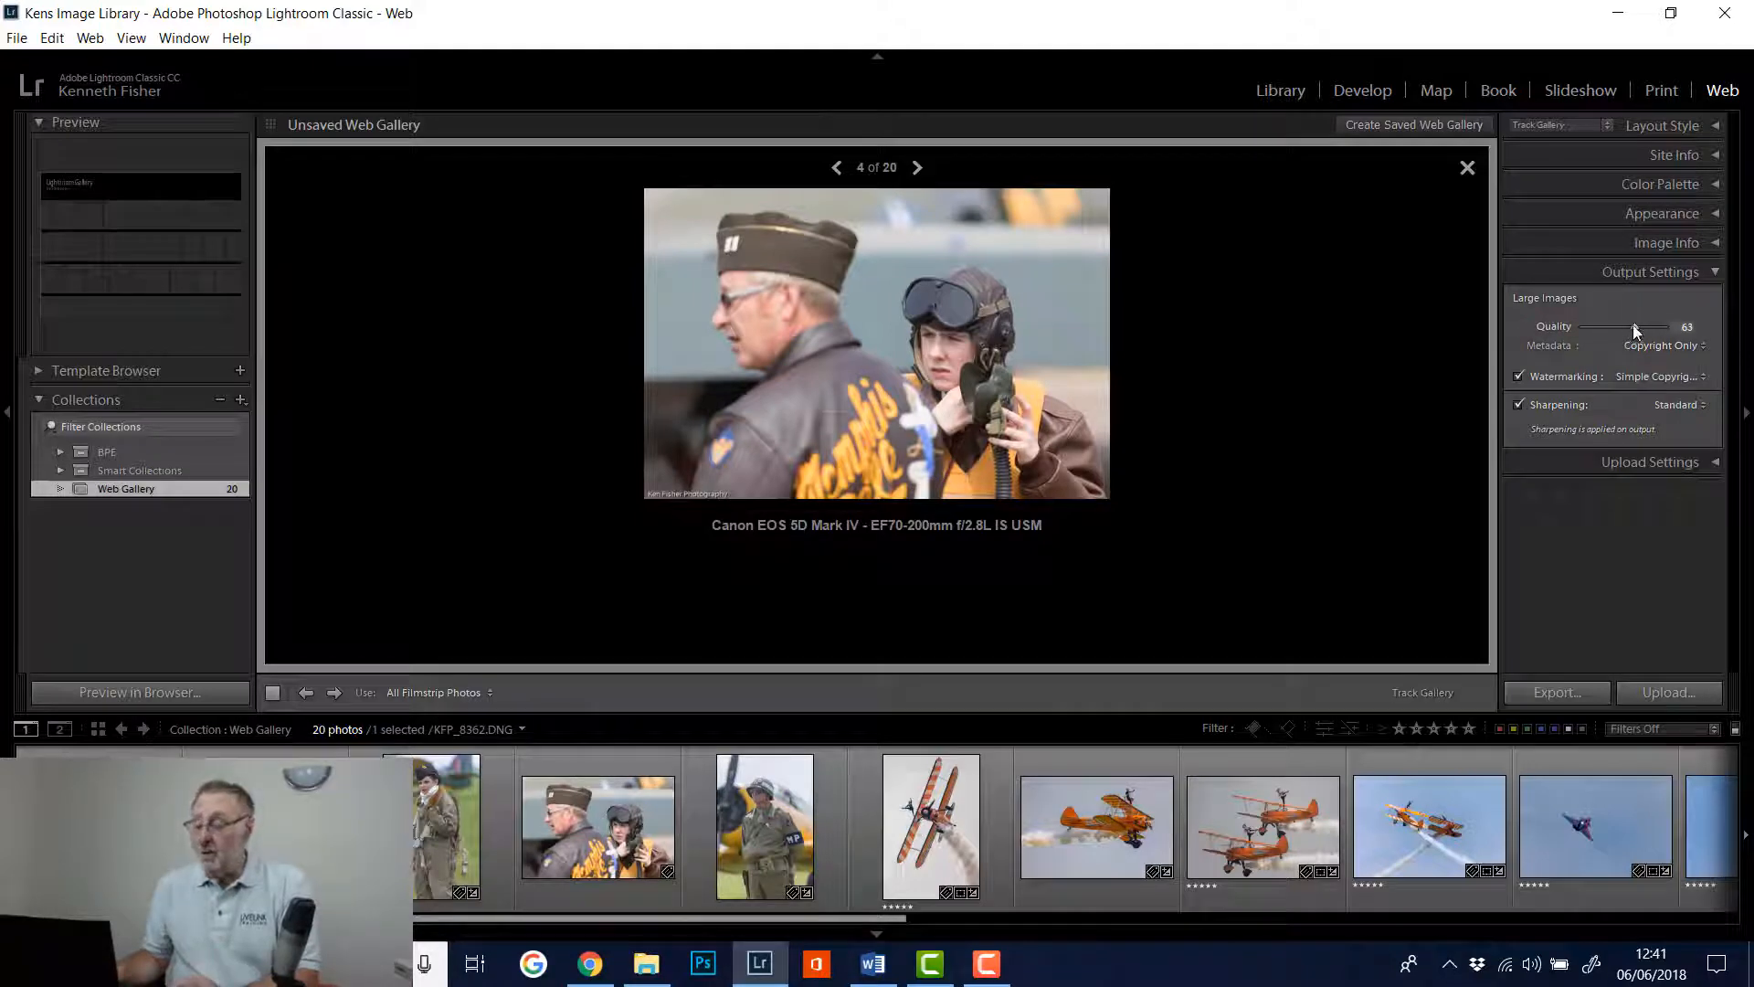
{"action": "left_click_drag", "start_coordinate": [1632, 325], "coordinate": [1581, 327]}
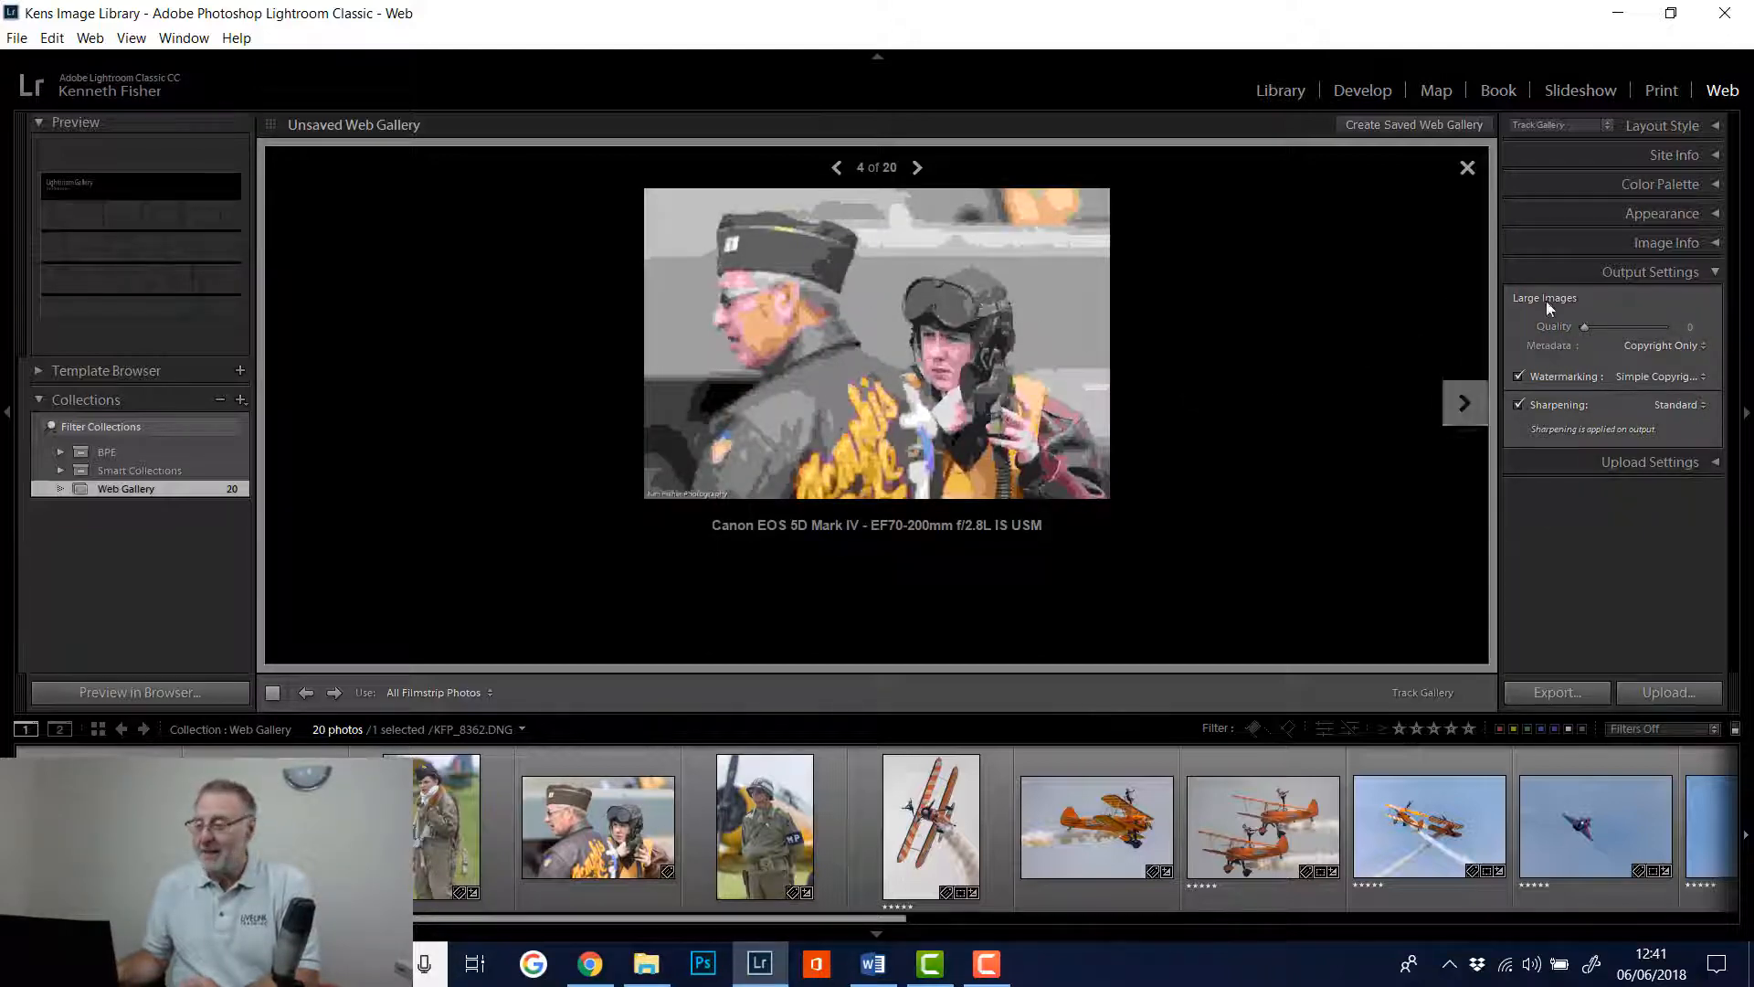
{"action": "left_click_drag", "start_coordinate": [1586, 329], "coordinate": [1664, 328]}
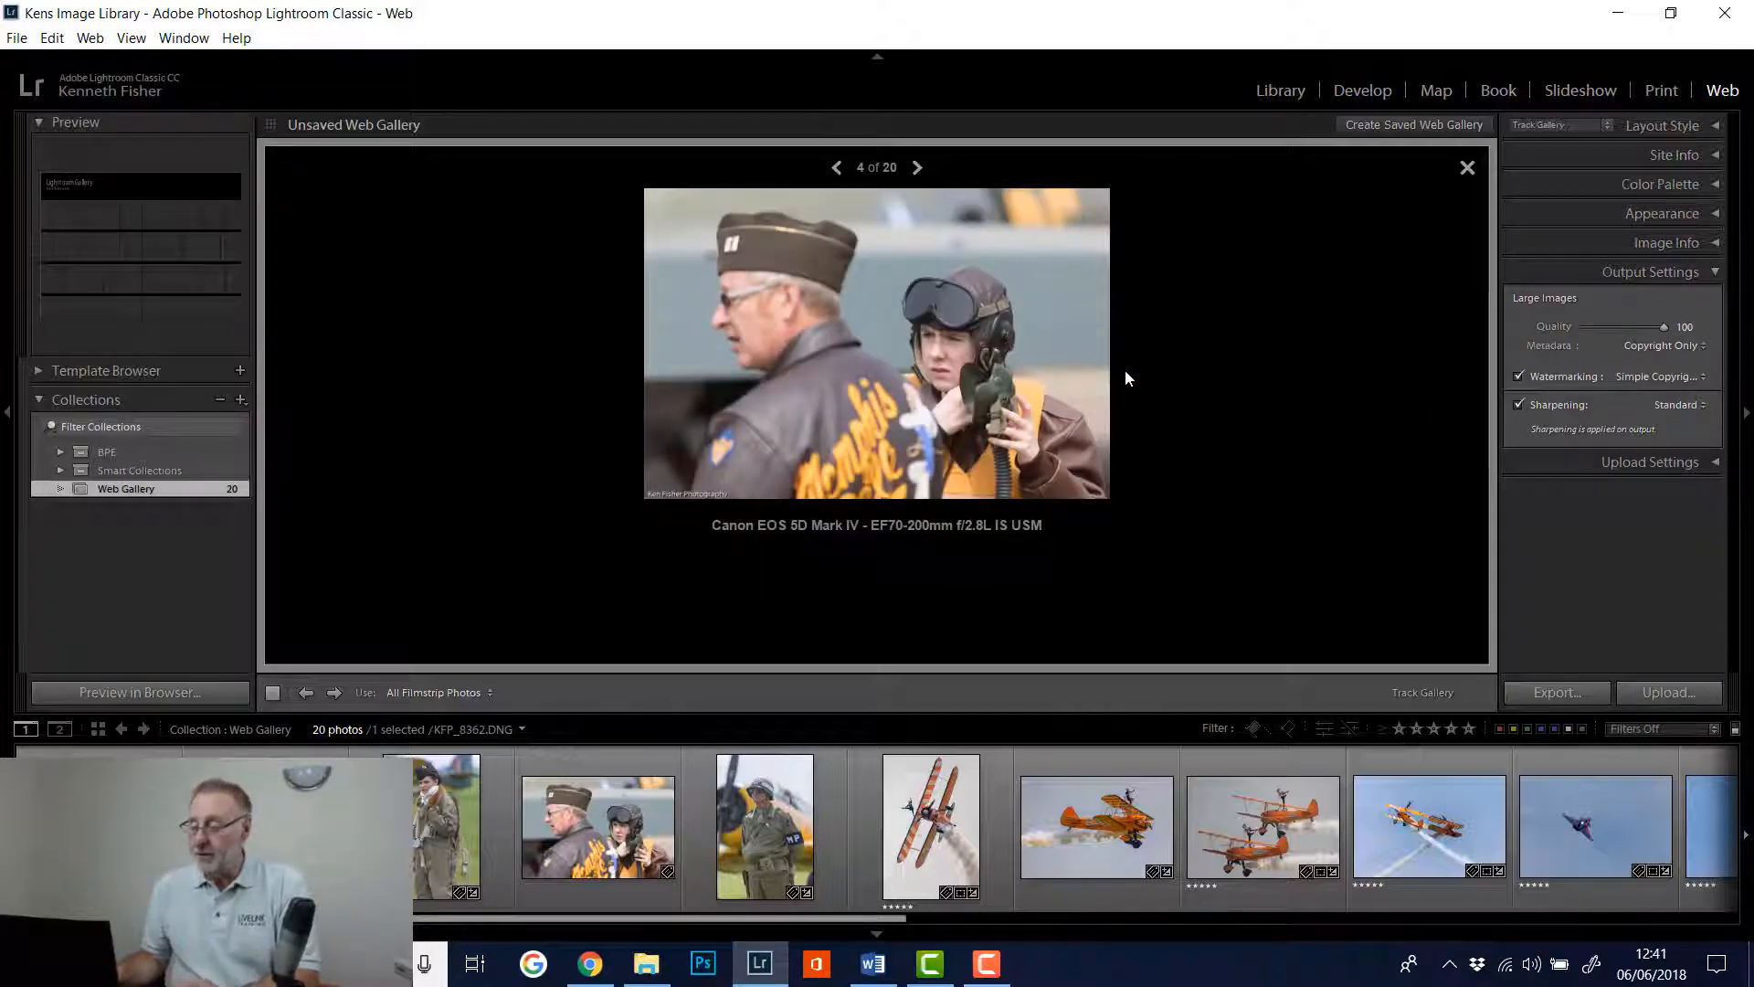
{"action": "left_click", "coordinate": [1704, 349]}
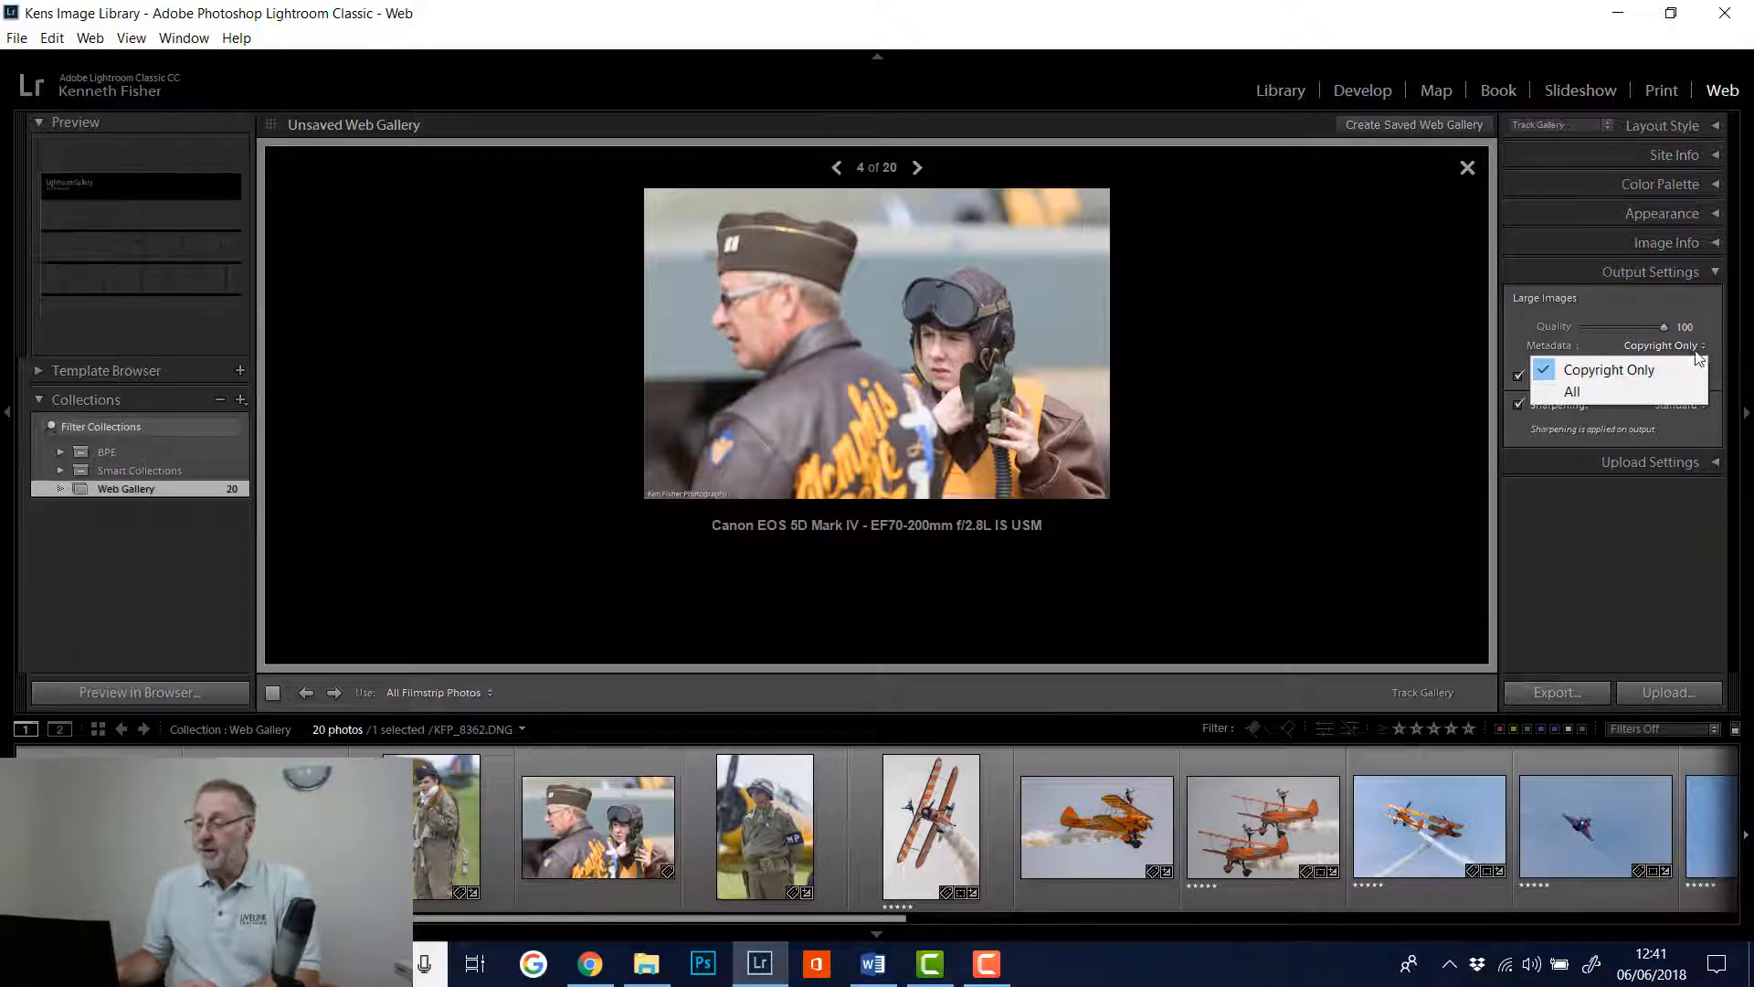
{"action": "left_click", "coordinate": [1610, 370]}
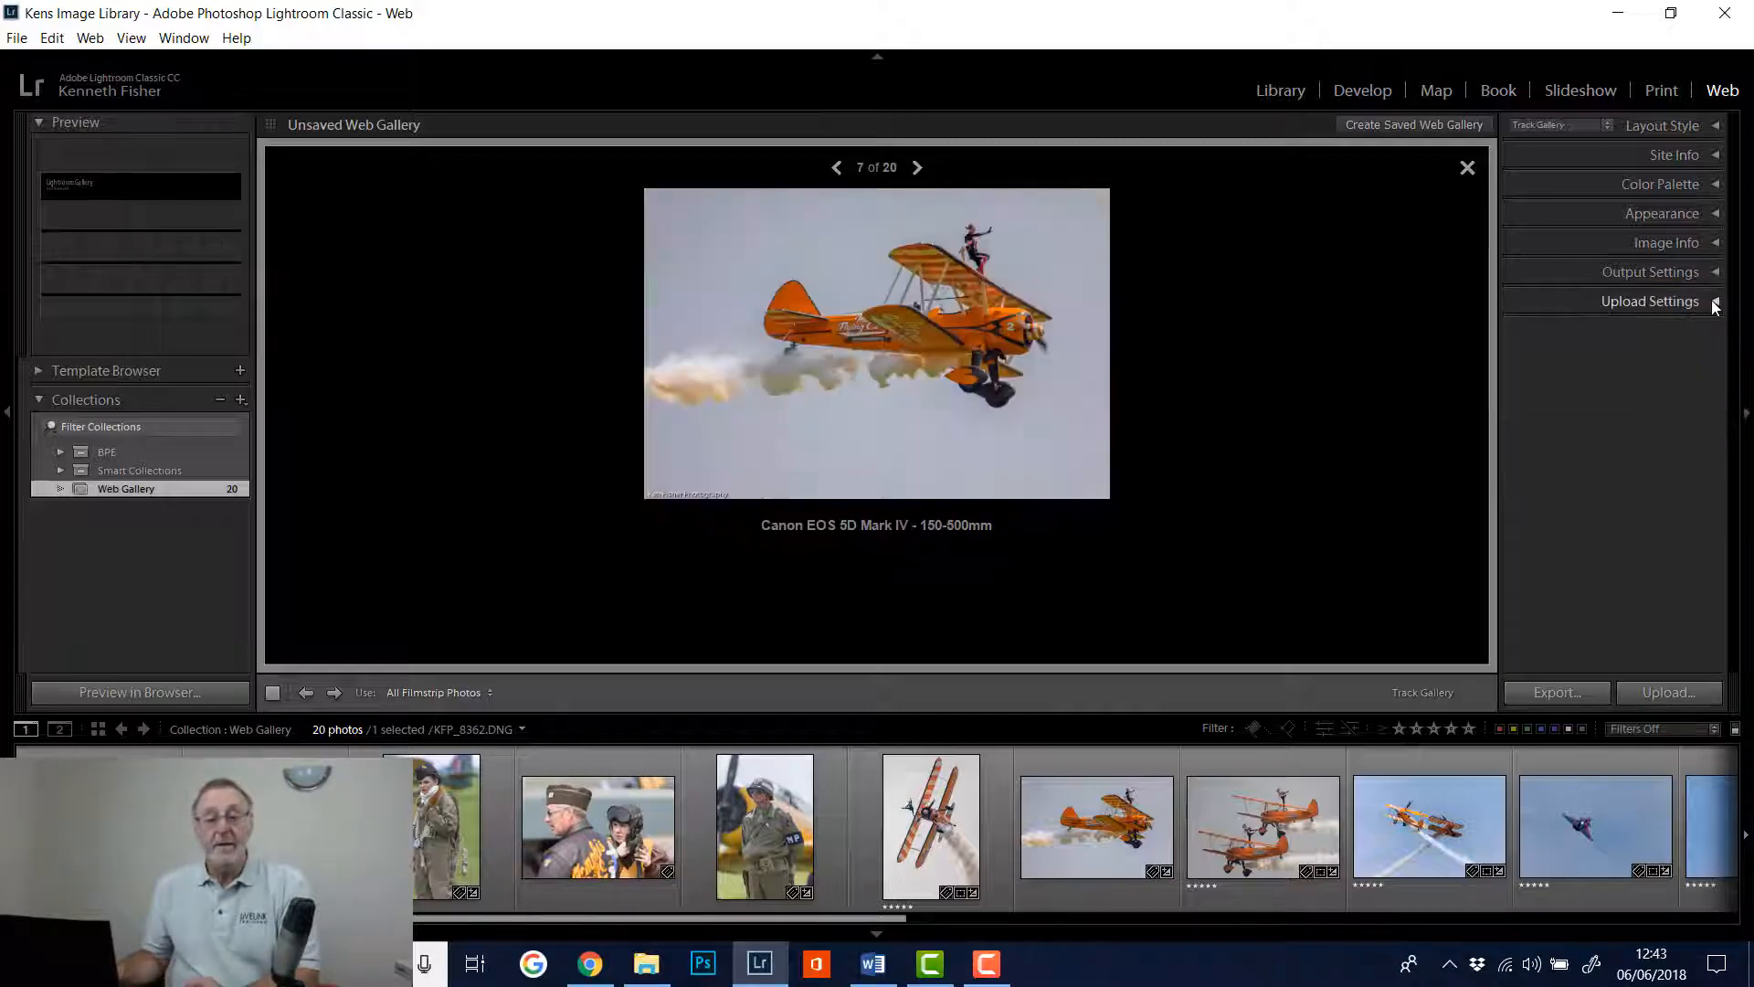
Review the FTP server and subfolder upload settings and try to upload the gallery
{"action": "left_click", "coordinate": [1712, 300]}
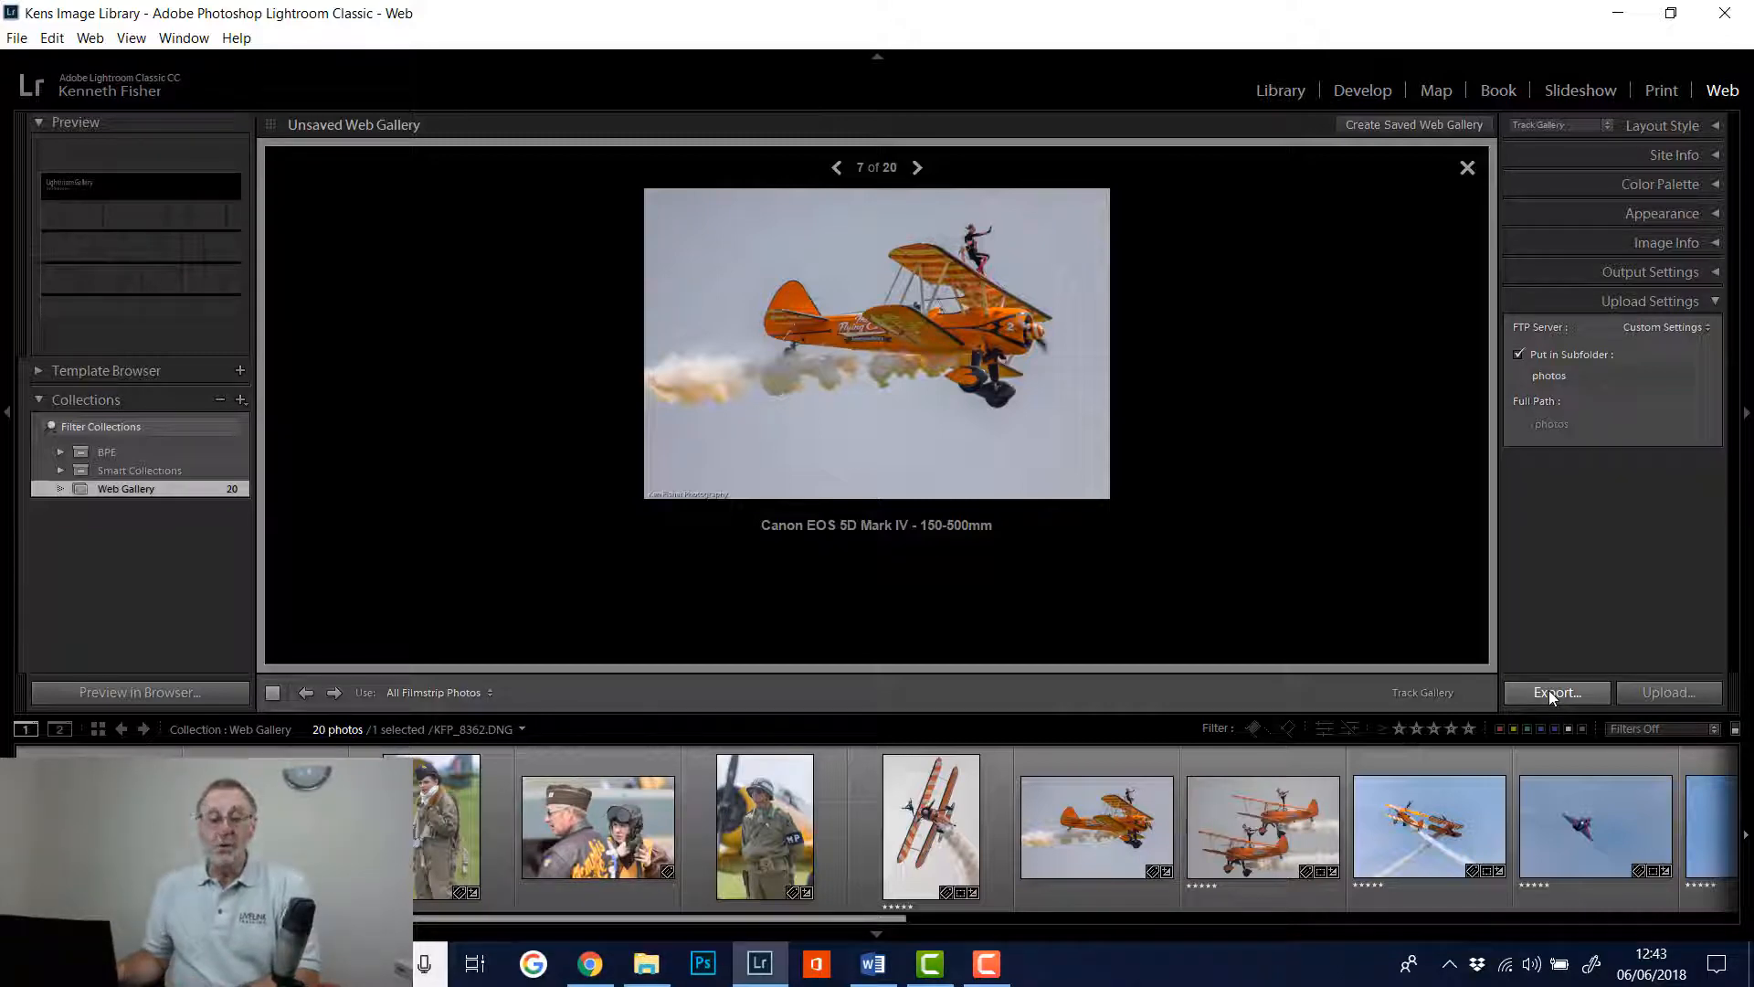
{"action": "left_click", "coordinate": [1662, 693]}
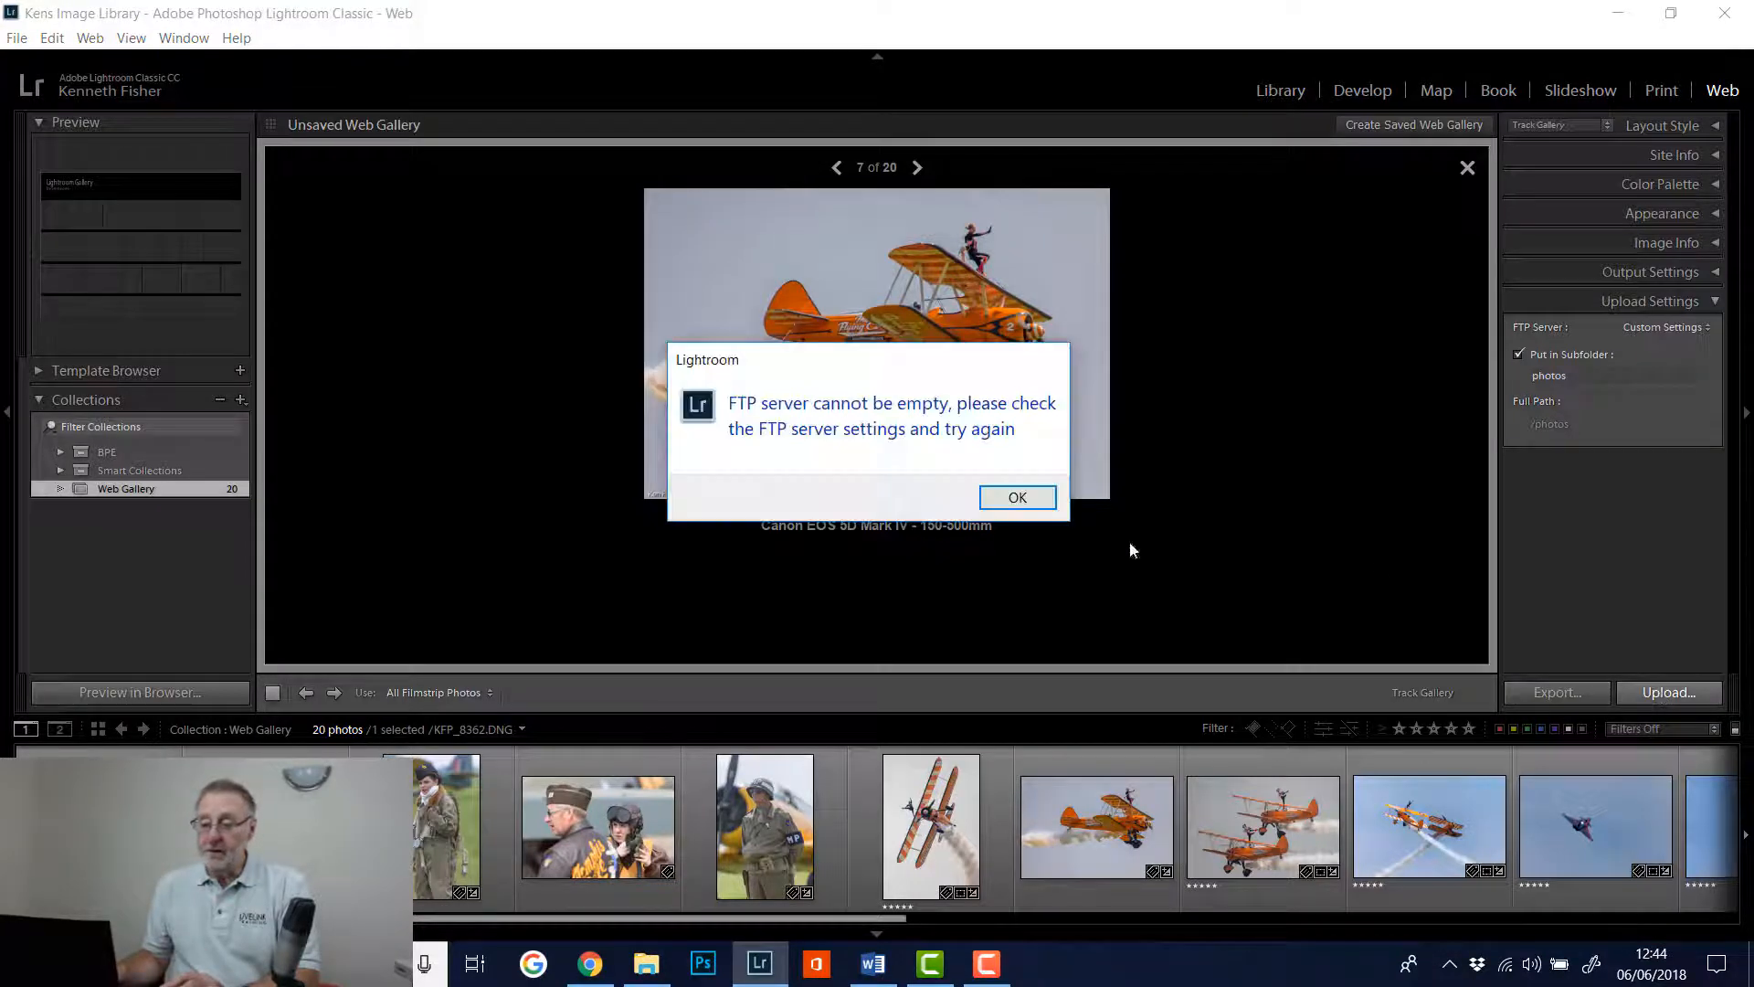
{"action": "left_click", "coordinate": [1019, 499]}
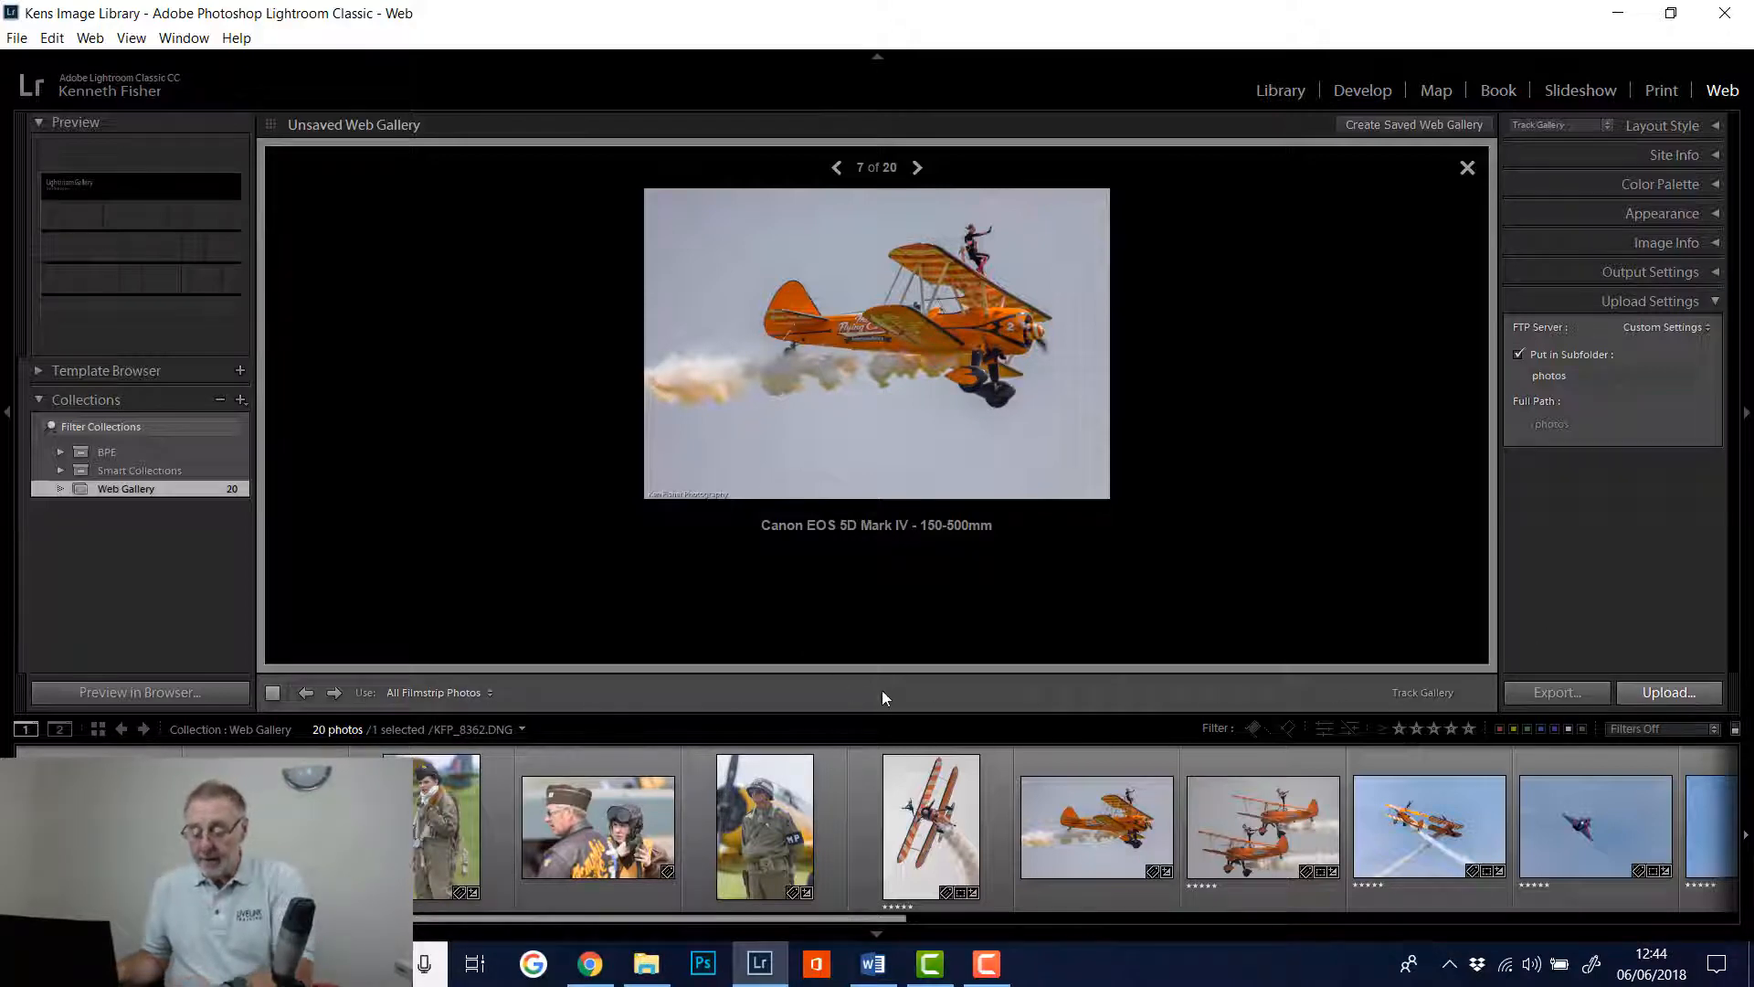
Hide the toolbar beneath the gallery preview and show it again
{"action": "key", "text": "t"}
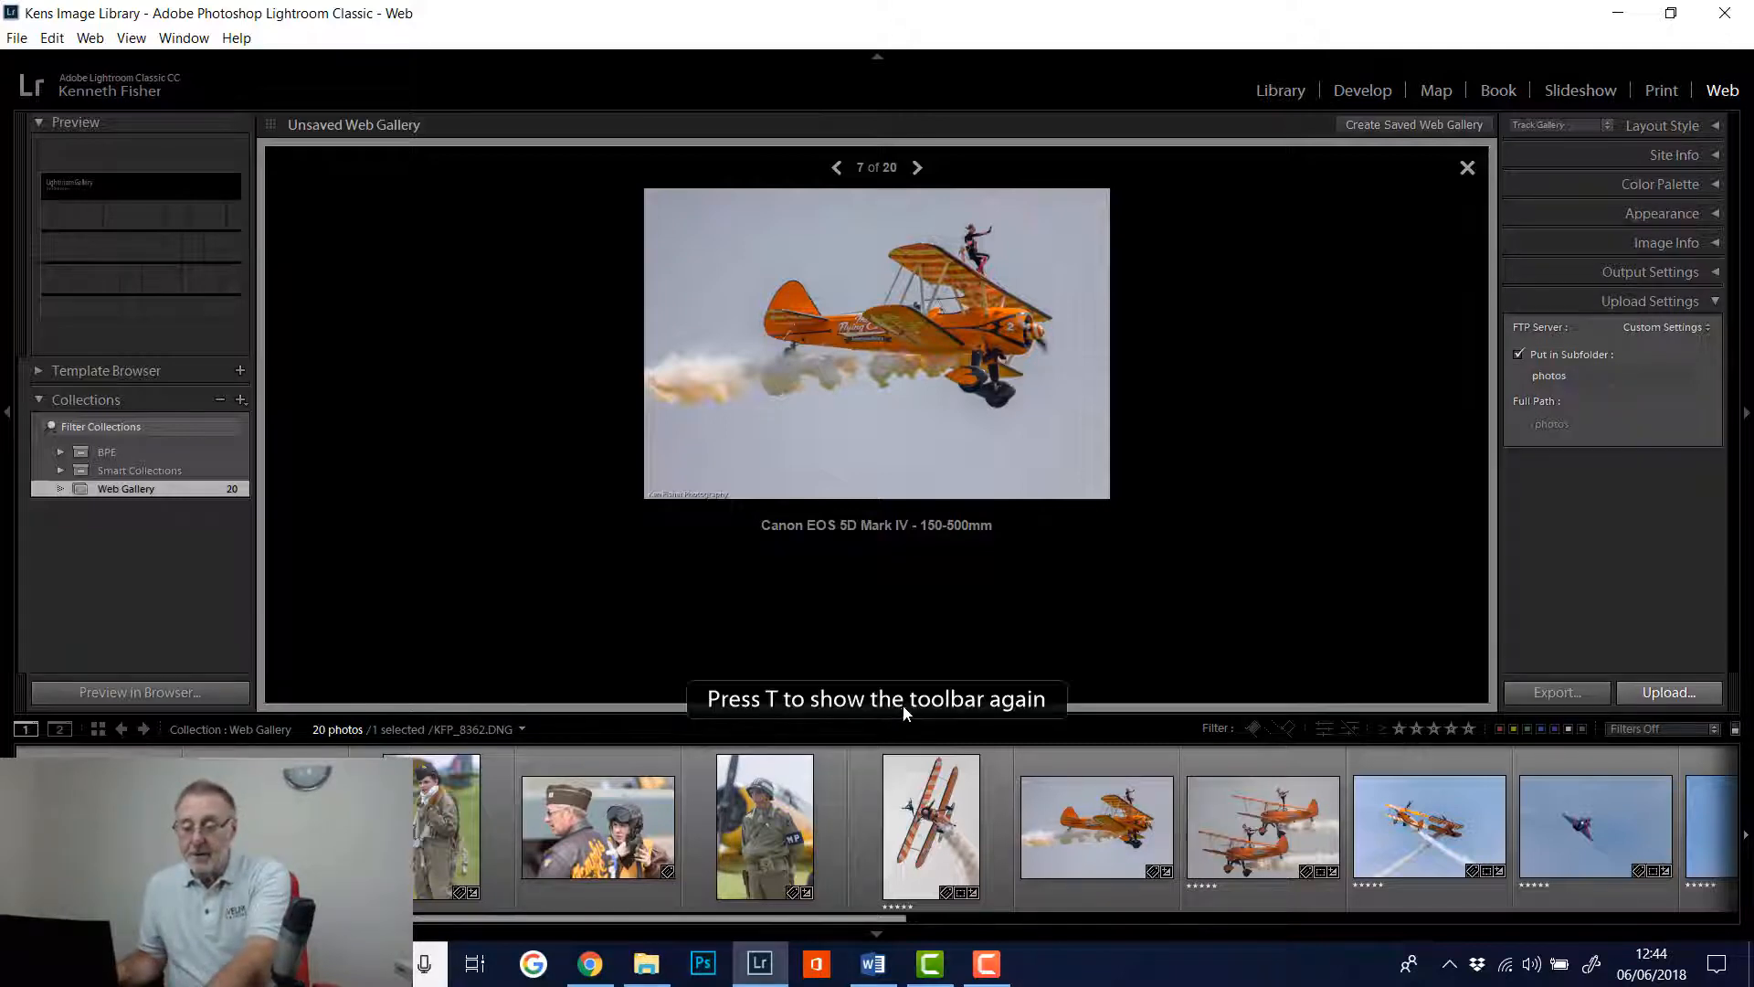
{"action": "key", "text": "t"}
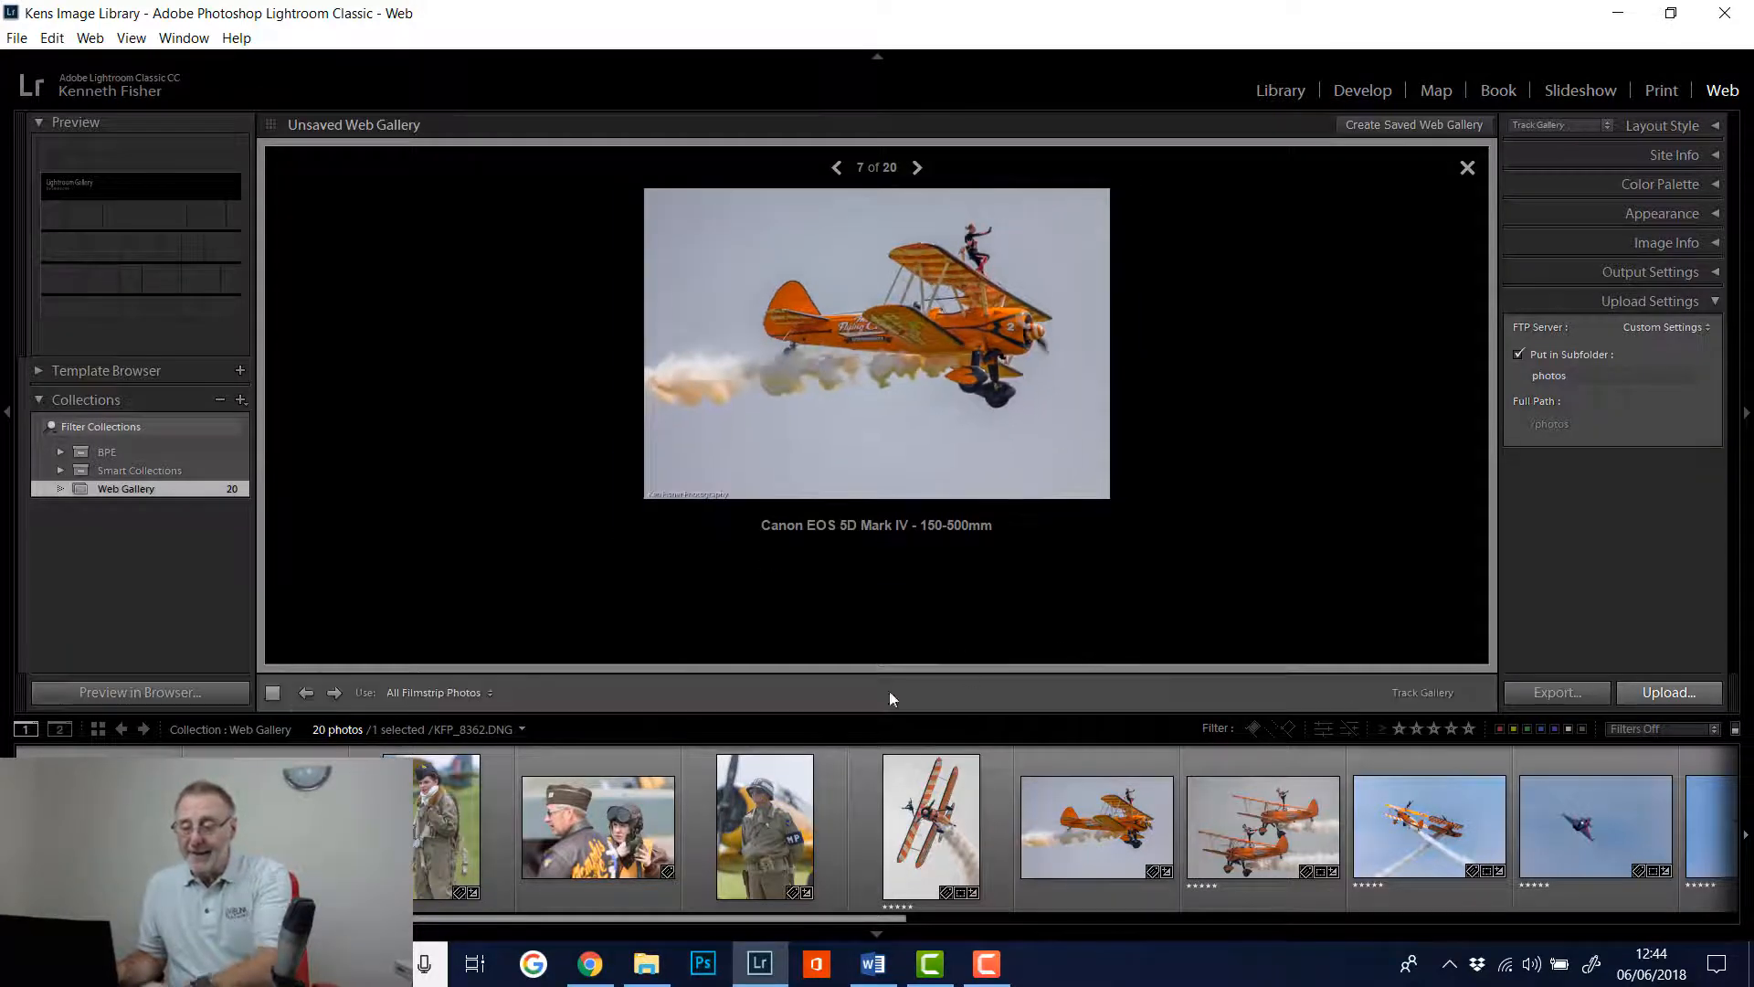